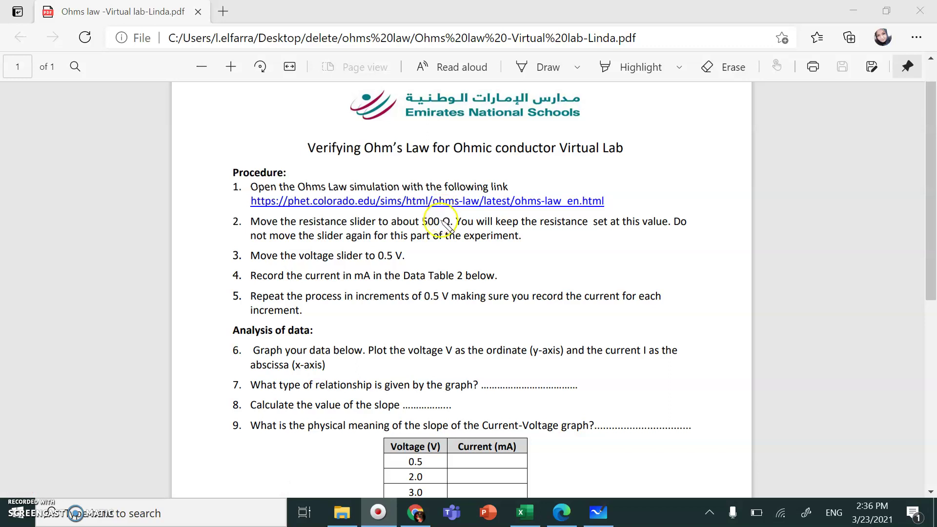
# Bring the PhET Ohm's Law simulation to the front, showing 4.5 V, 500 Ω and 9.0 mA
pyautogui.click(417, 512)
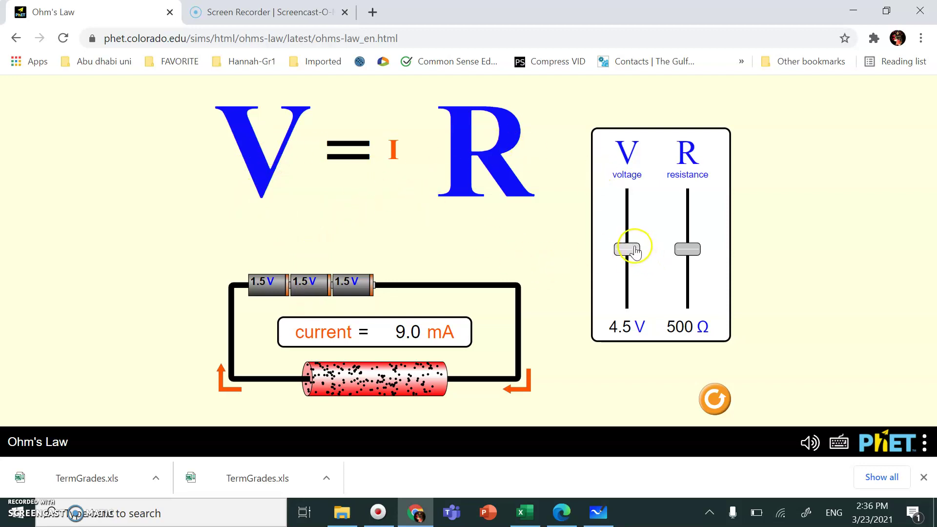
# Try the voltage slider at 6.2 V and 1.0 V, then check the lab PDF's data table
pyautogui.moveTo(634, 250); pyautogui.dragTo(630, 225)
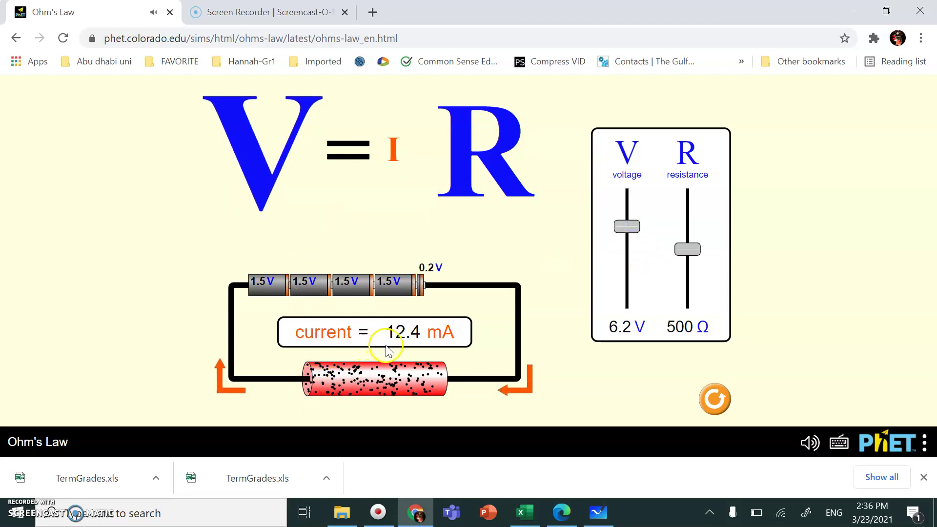
pyautogui.moveTo(628, 228); pyautogui.dragTo(630, 300)
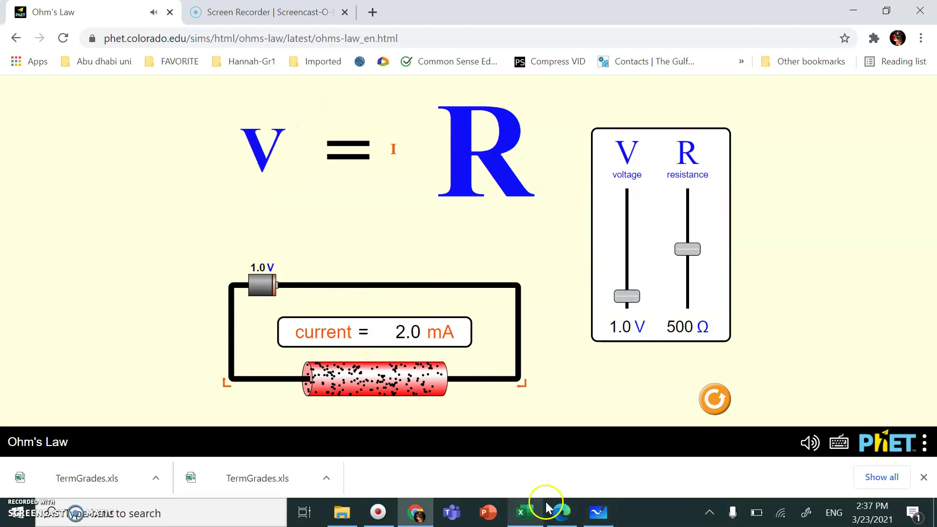
pyautogui.click(598, 512)
pyautogui.click(566, 516)
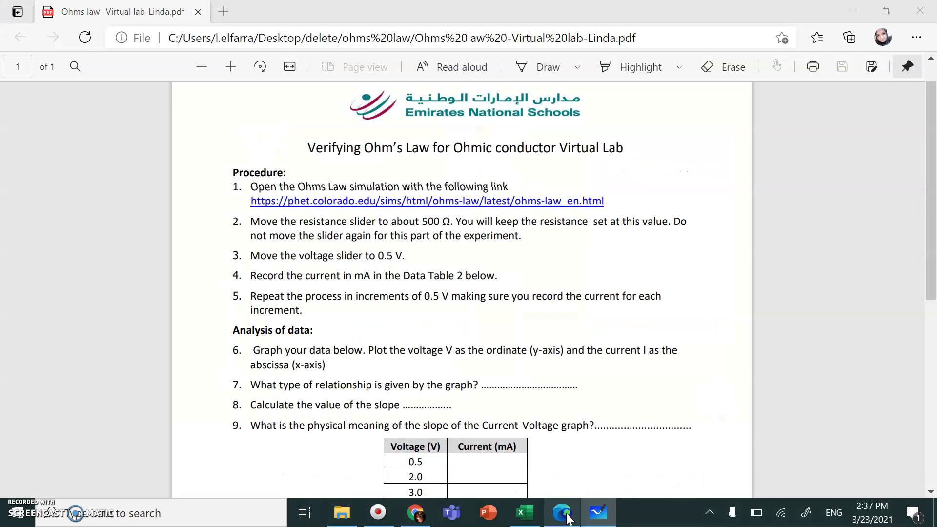
pyautogui.scroll(-2, 471, 414)
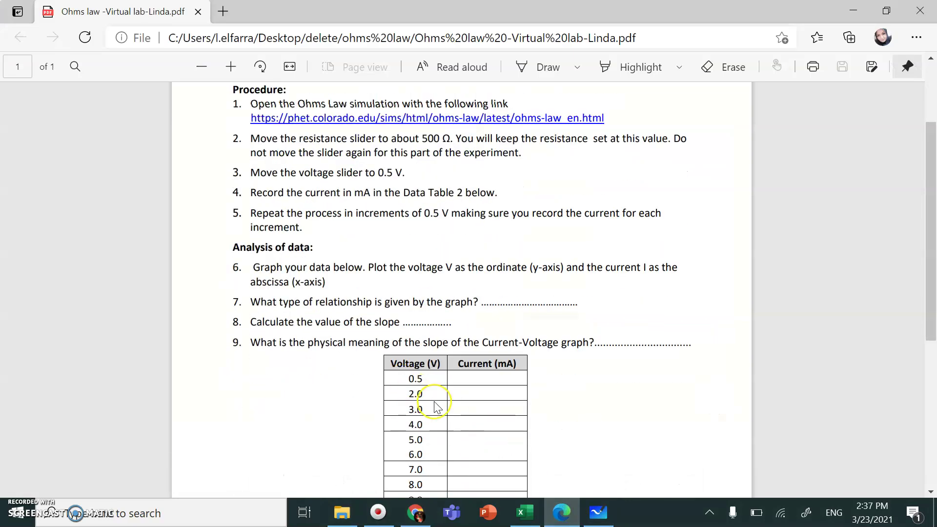
pyautogui.scroll(-1, 435, 406)
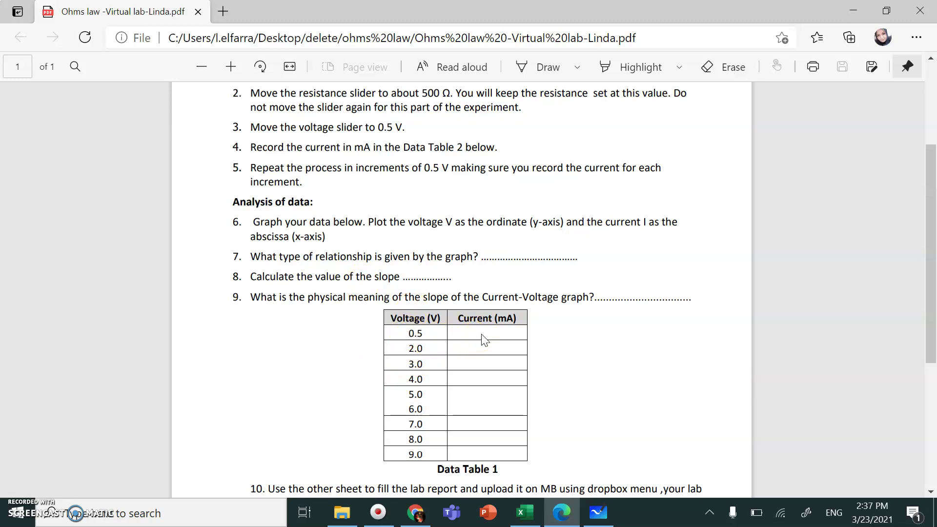
pyautogui.click(411, 337)
# Set the simulation to exactly 0.5 V at 500 Ω so it reads 1.0 mA, then bring up Excel
pyautogui.click(416, 512)
pyautogui.click(601, 400)
pyautogui.moveTo(627, 296); pyautogui.dragTo(632, 304)
pyautogui.click(313, 345)
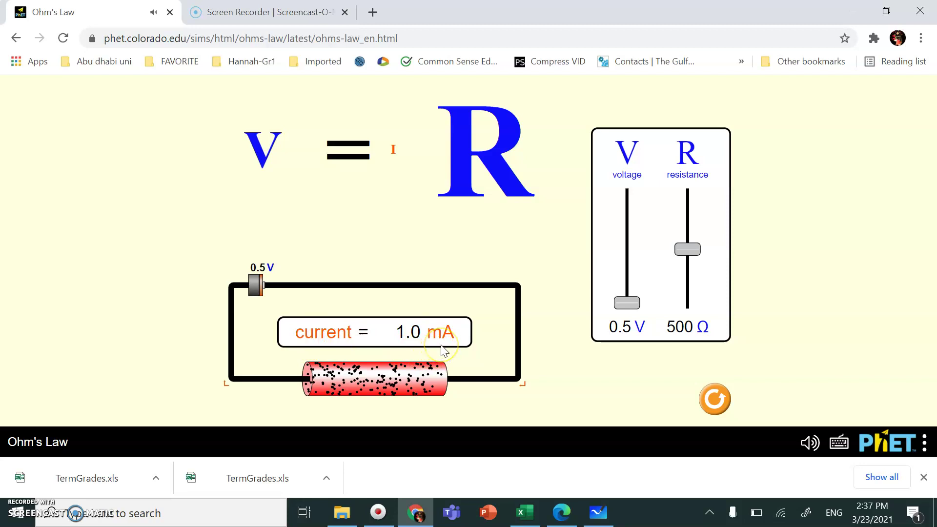
pyautogui.click(520, 521)
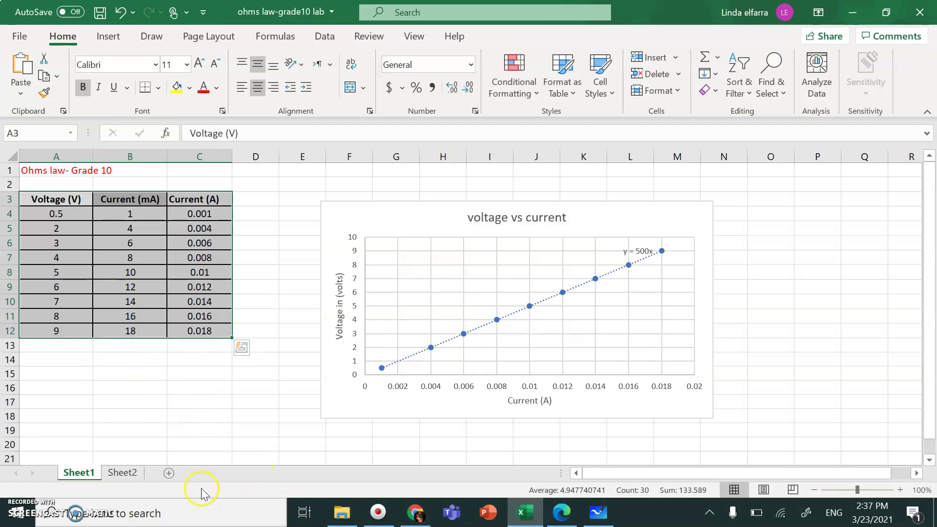
# On Sheet2, select the 2 V value in B5 and set the simulation to 2.0 V (4.0 mA)
pyautogui.click(124, 475)
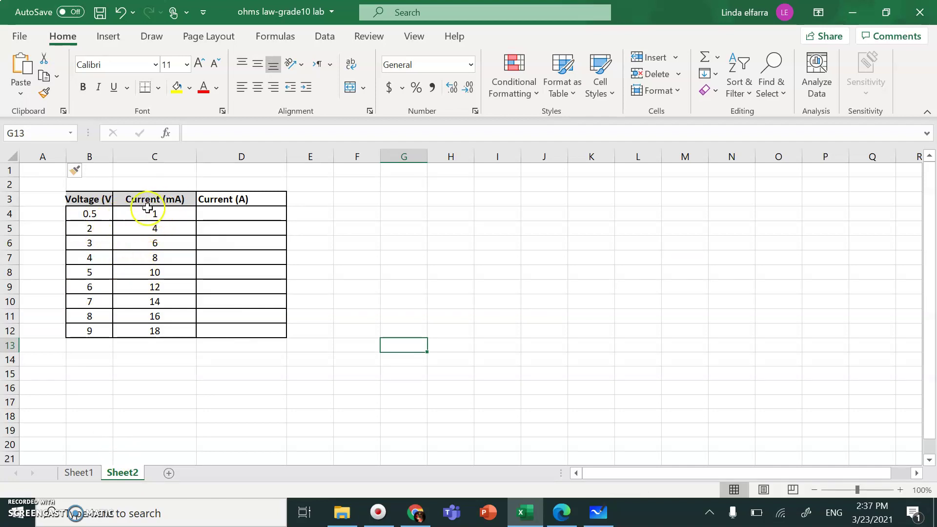
pyautogui.click(89, 231)
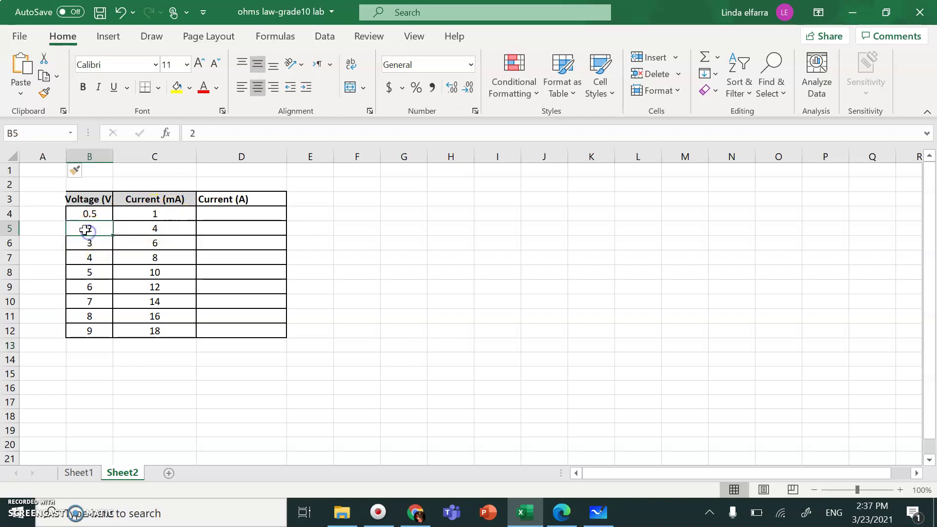
pyautogui.click(414, 512)
pyautogui.moveTo(626, 304); pyautogui.dragTo(628, 284)
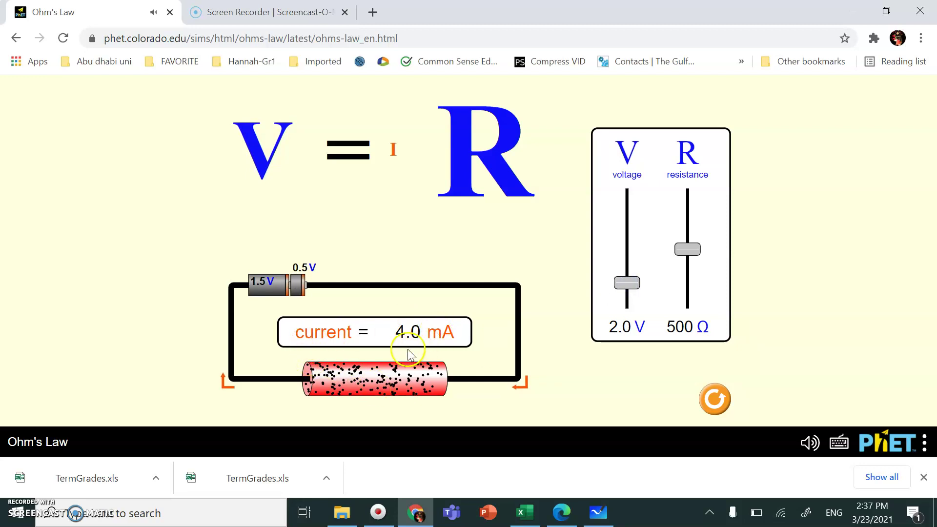
pyautogui.click(524, 512)
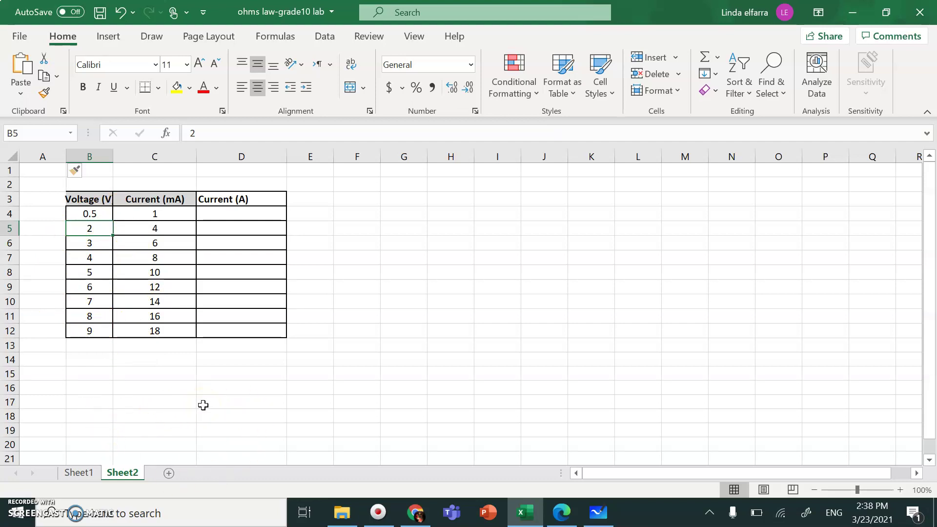
# Review Sheet1's finished voltage vs current table and chart, then switch to Microsoft Whiteboard
pyautogui.click(84, 473)
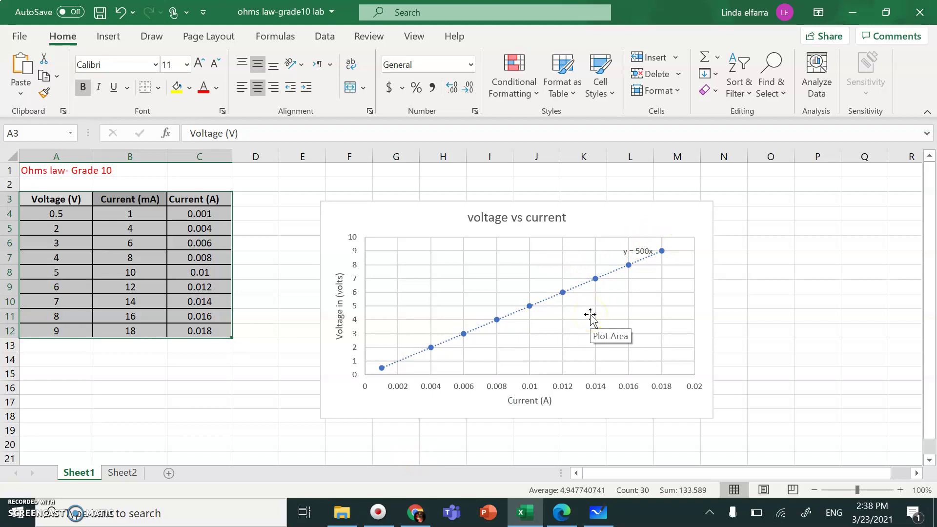
pyautogui.click(771, 199)
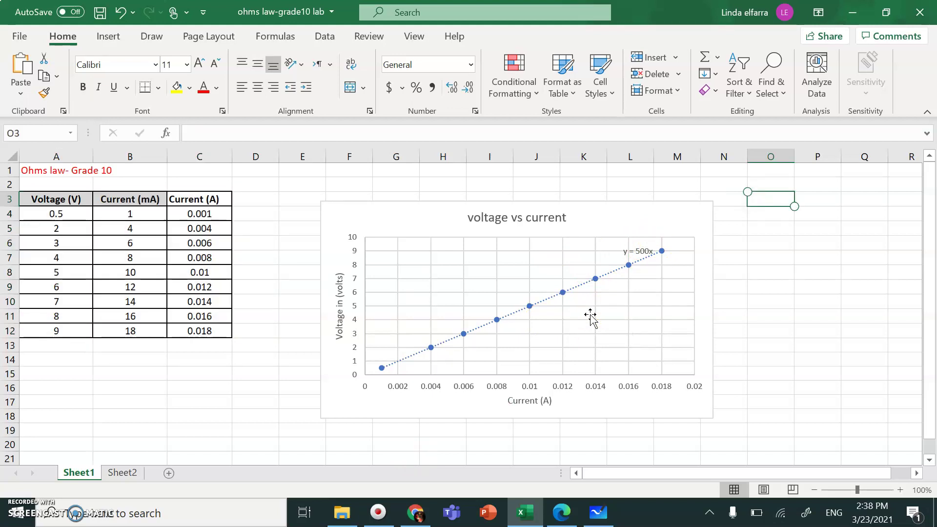
pyautogui.click(599, 512)
# Write V = IR and sketch axes labelled V with a straight line from the origin
pyautogui.moveTo(251, 124); pyautogui.dragTo(261, 152)
pyautogui.moveTo(258, 101); pyautogui.dragTo(261, 152)
pyautogui.click(282, 138)
pyautogui.moveTo(324, 93); pyautogui.dragTo(355, 78)
pyautogui.moveTo(393, 73)
pyautogui.mouseDown()
pyautogui.moveTo(410, 133)
pyautogui.moveTo(445, 115)
pyautogui.mouseUp()
pyautogui.moveTo(187, 173)
pyautogui.mouseDown()
pyautogui.moveTo(223, 434)
pyautogui.moveTo(548, 413)
pyautogui.mouseUp()
pyautogui.moveTo(178, 166); pyautogui.dragTo(180, 171)
pyautogui.moveTo(122, 192); pyautogui.dragTo(150, 188)
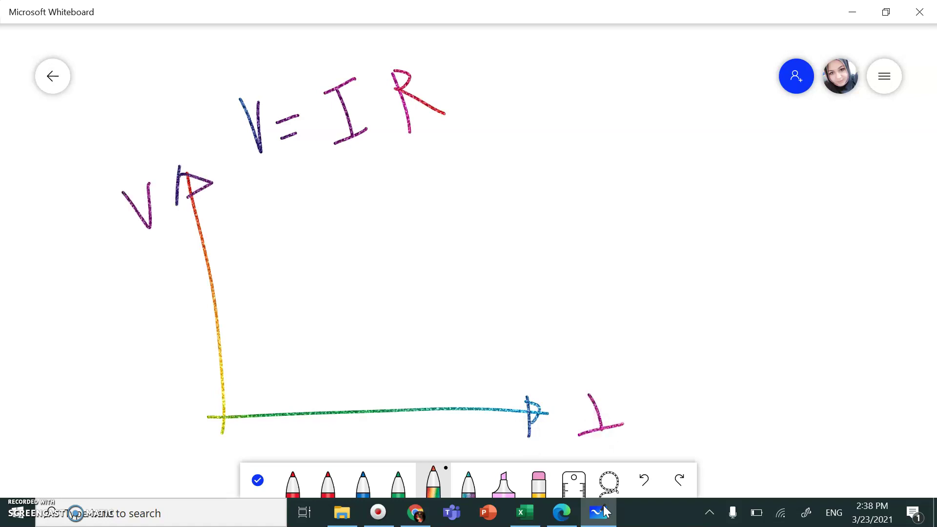
pyautogui.moveTo(229, 421); pyautogui.dragTo(570, 165)
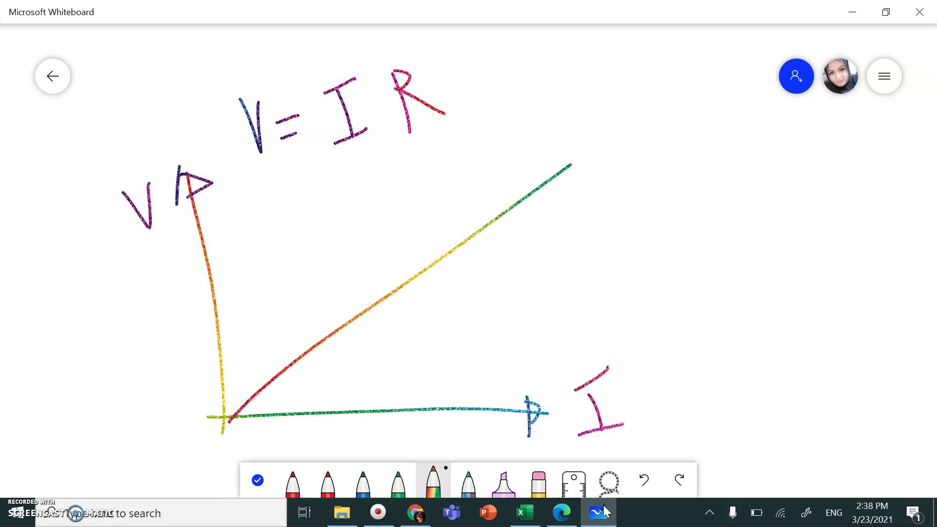
# In blue ink, pair y with V and mx with I, mark R as slope, write R = V/I
pyautogui.click(469, 483)
pyautogui.click(362, 483)
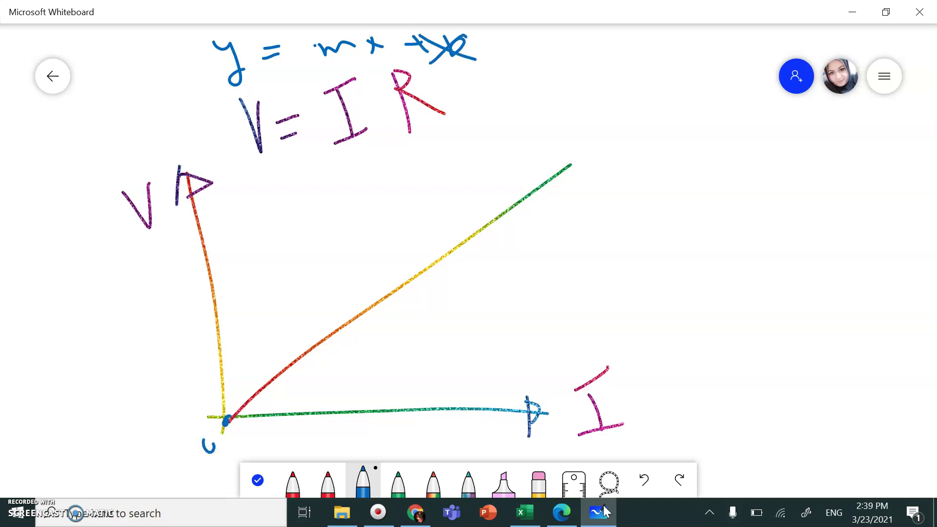
pyautogui.moveTo(270, 174)
pyautogui.mouseDown()
pyautogui.moveTo(214, 36)
pyautogui.moveTo(266, 175)
pyautogui.mouseUp()
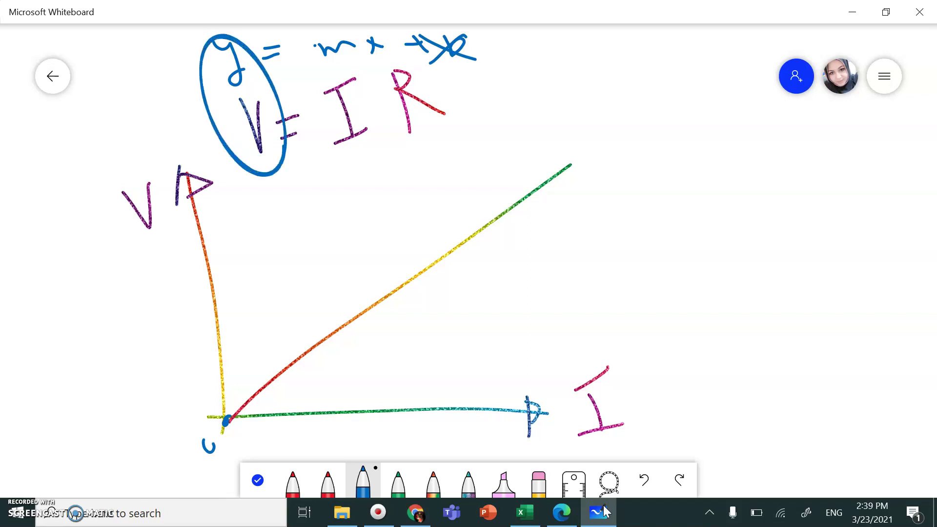
pyautogui.moveTo(362, 143)
pyautogui.mouseDown()
pyautogui.moveTo(378, 42)
pyautogui.moveTo(355, 36)
pyautogui.moveTo(321, 131)
pyautogui.mouseUp()
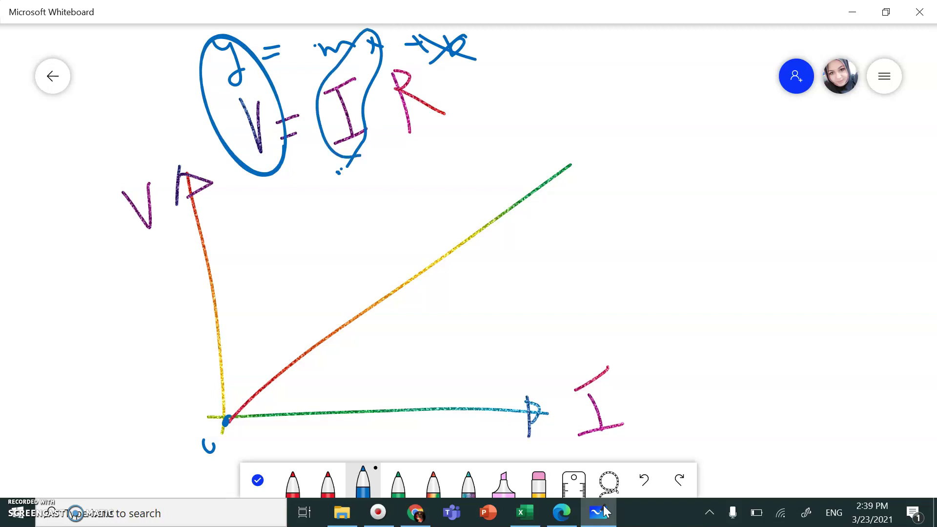
pyautogui.moveTo(441, 132); pyautogui.dragTo(447, 132)
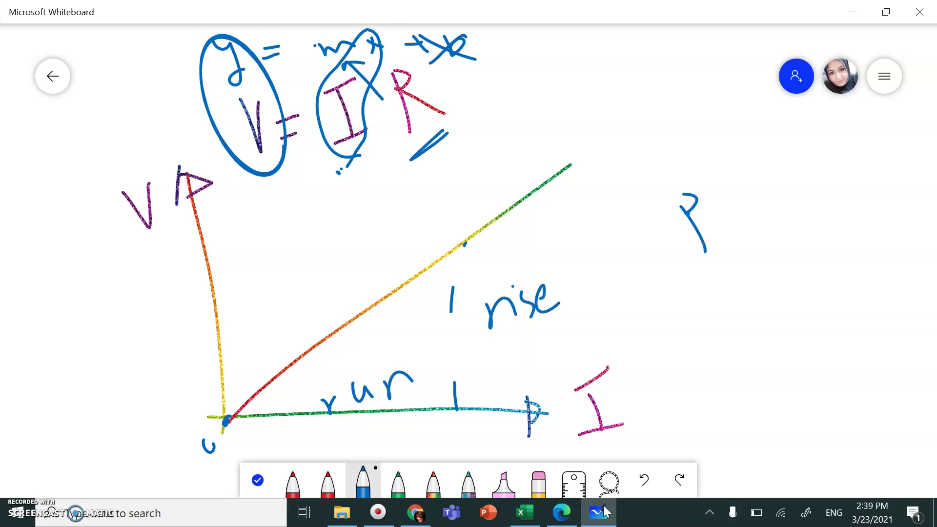
pyautogui.moveTo(721, 208); pyautogui.dragTo(747, 193)
pyautogui.moveTo(768, 173); pyautogui.dragTo(774, 153)
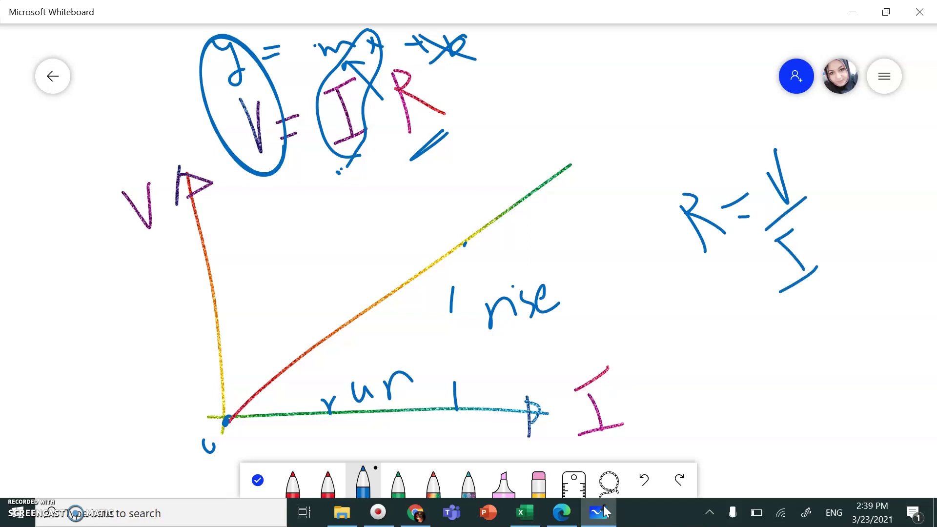
# On Sheet2, enter =C4/1000 in D4 and fill it down to D12
pyautogui.click(524, 512)
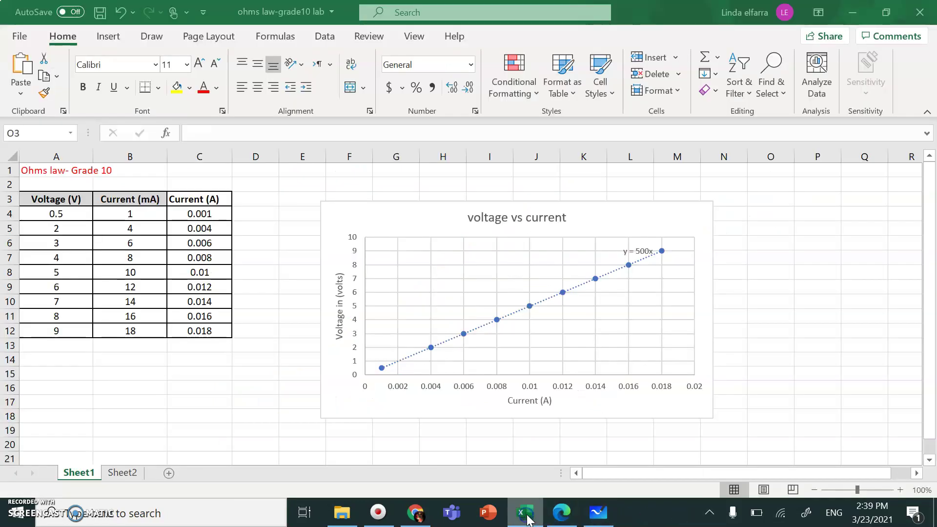
pyautogui.click(123, 473)
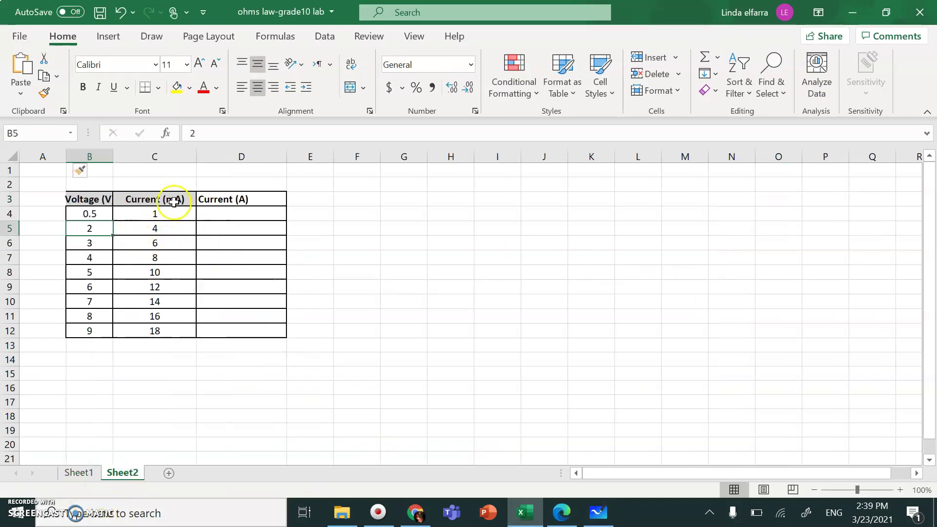
pyautogui.click(240, 215)
pyautogui.write('=')
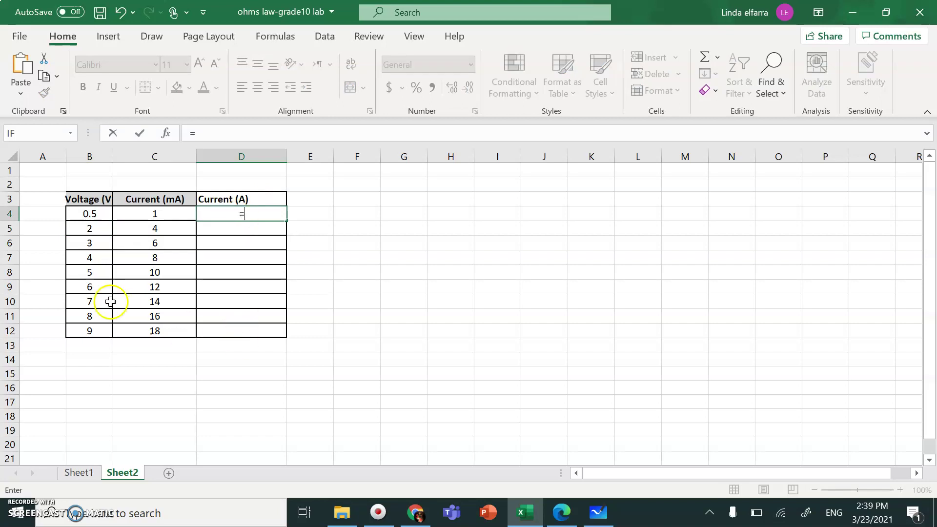
pyautogui.click(152, 211)
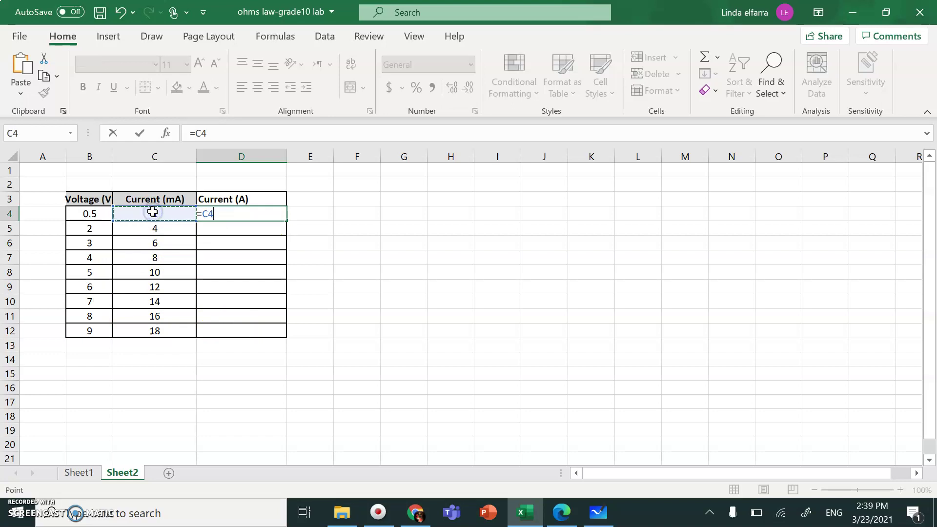
pyautogui.write('/100')
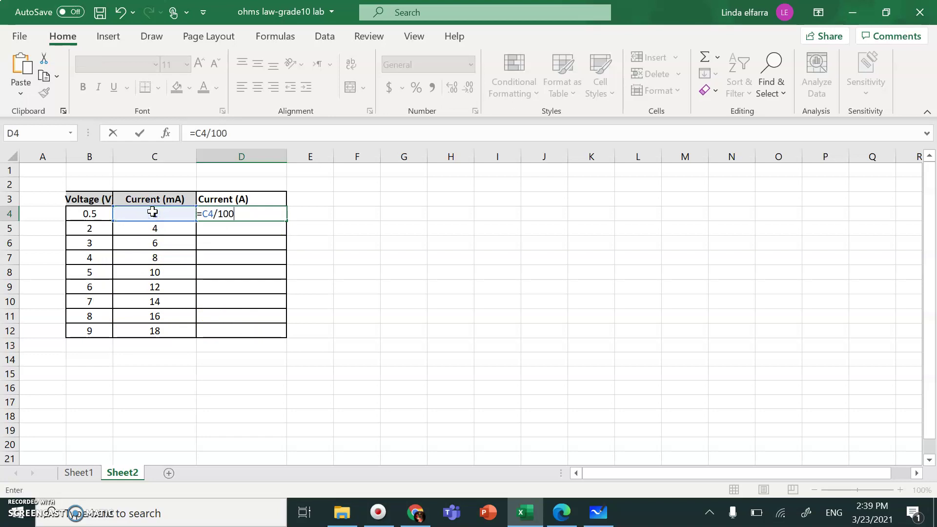
pyautogui.press('Return')
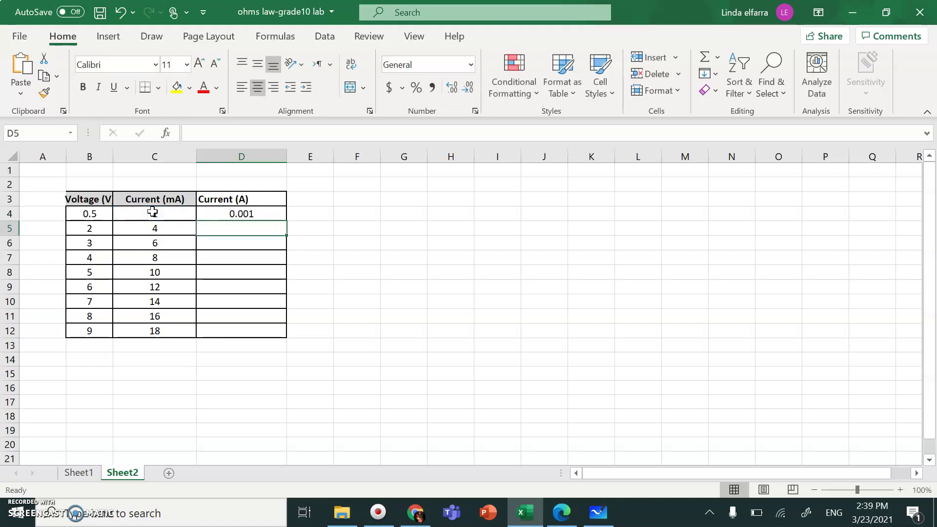
pyautogui.click(261, 214)
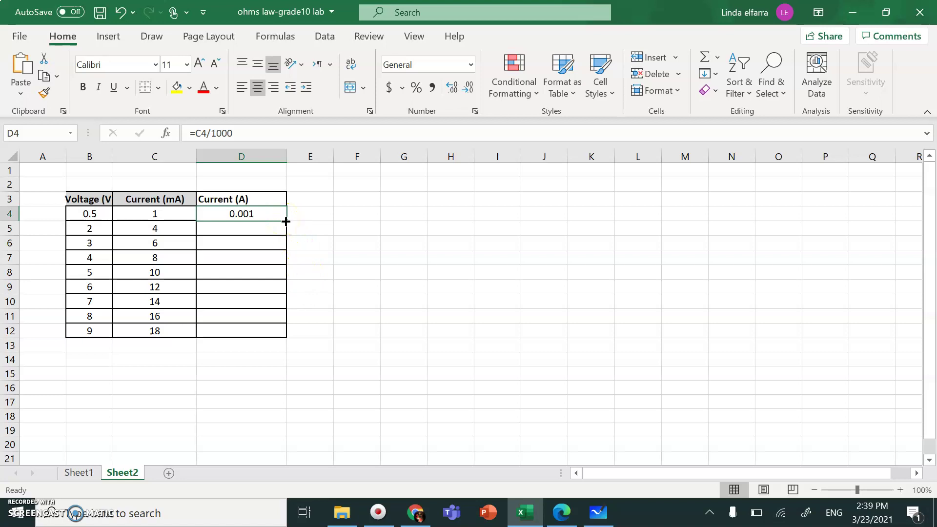
pyautogui.moveTo(285, 219); pyautogui.dragTo(285, 339)
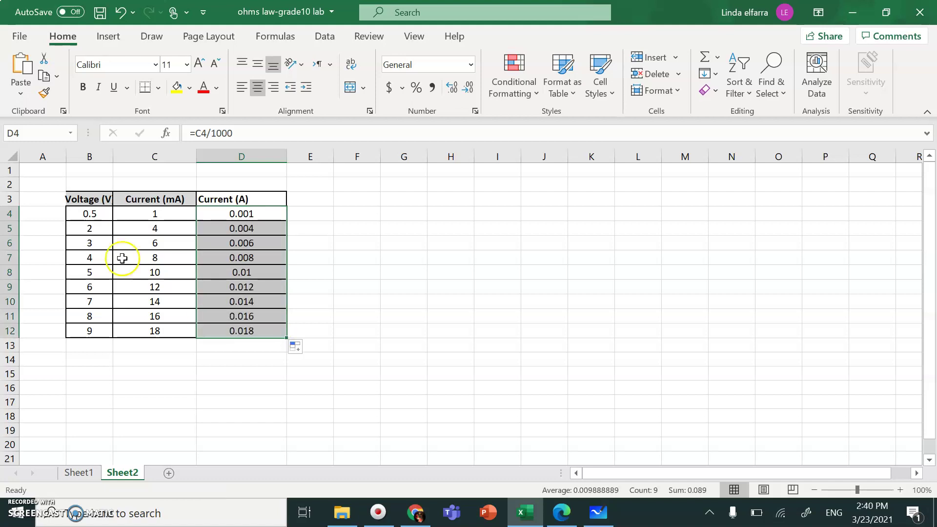
# Select the voltage values B4:B12 for charting
pyautogui.moveTo(90, 213); pyautogui.dragTo(88, 331)
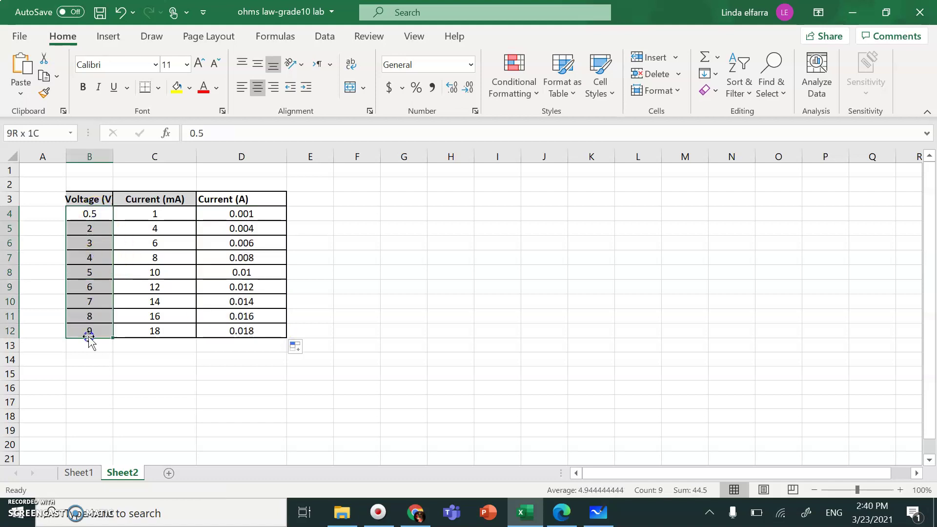
pyautogui.hotkey('shift', 'Return')
pyautogui.write('9')
pyautogui.press('Return')
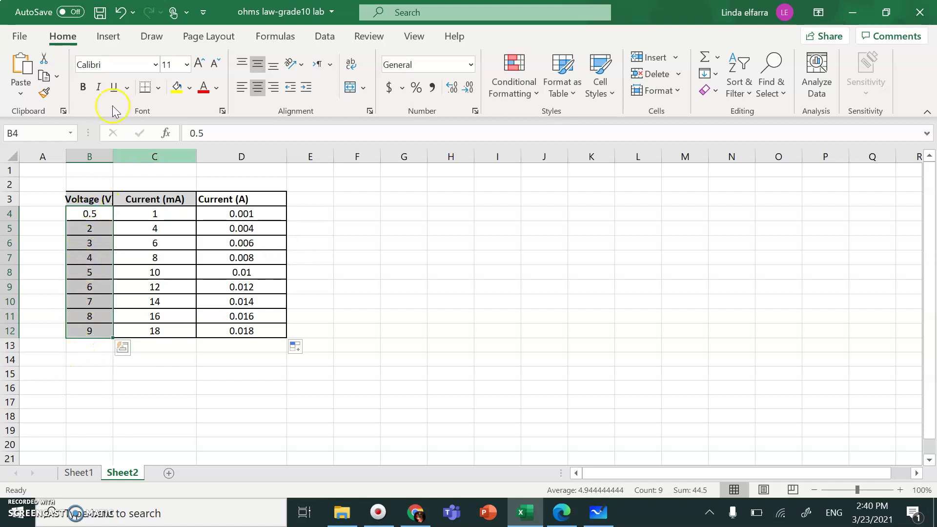
pyautogui.click(104, 39)
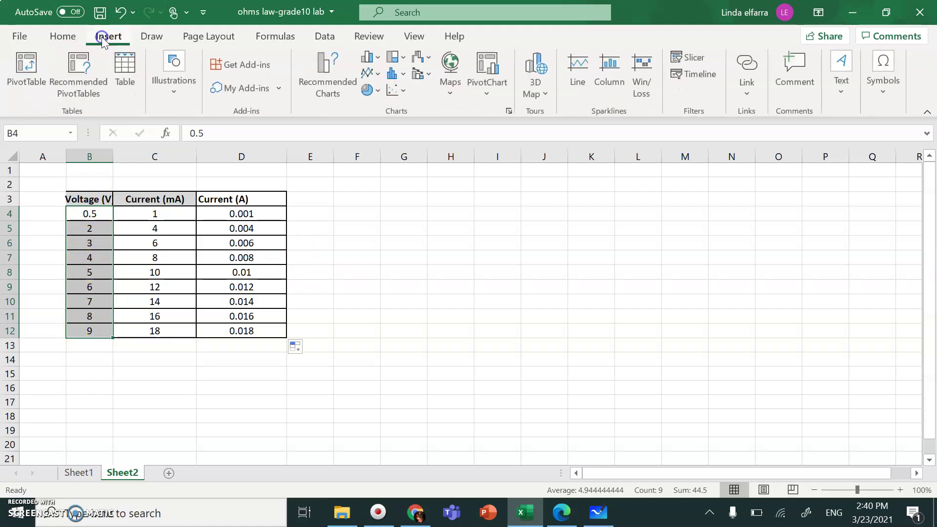
# Insert a scatter chart with series 'Voltage (v) vs current(A)', X values D4:D12, Y values B4:B12
pyautogui.click(396, 98)
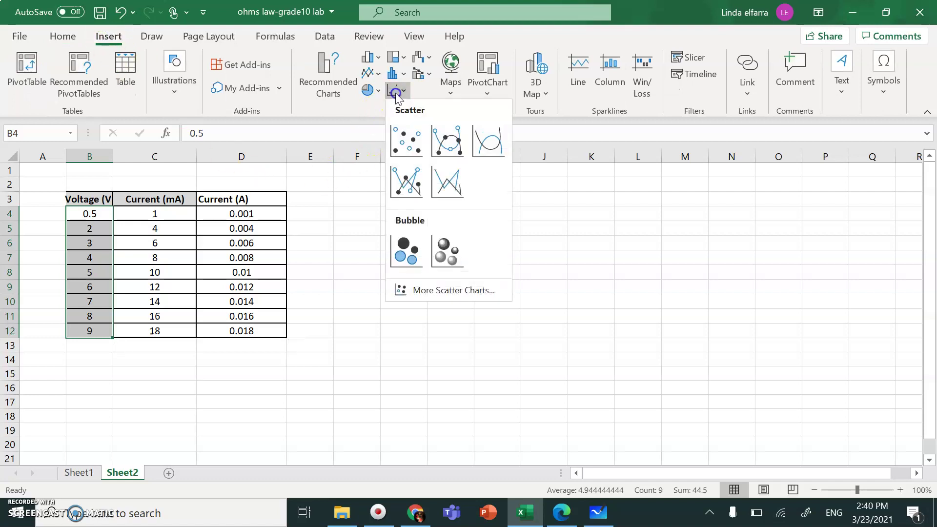
pyautogui.click(406, 142)
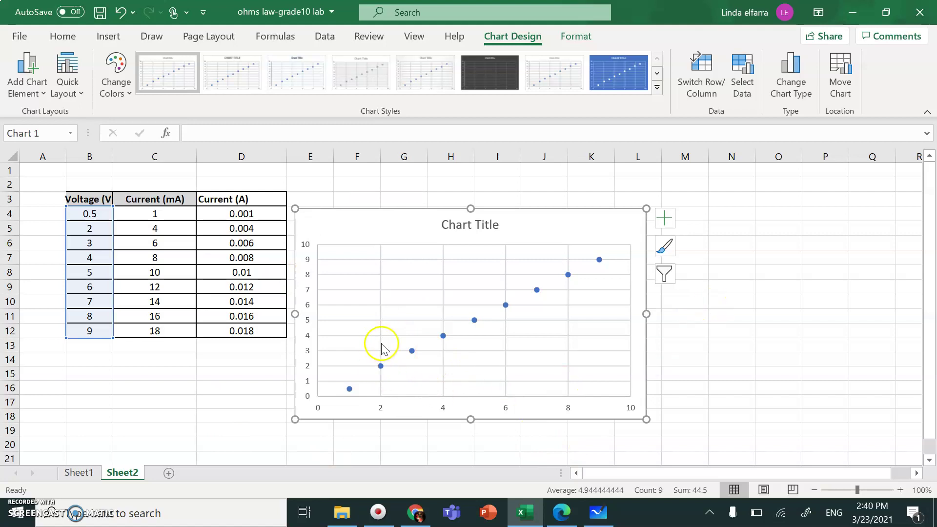
pyautogui.rightClick(412, 351)
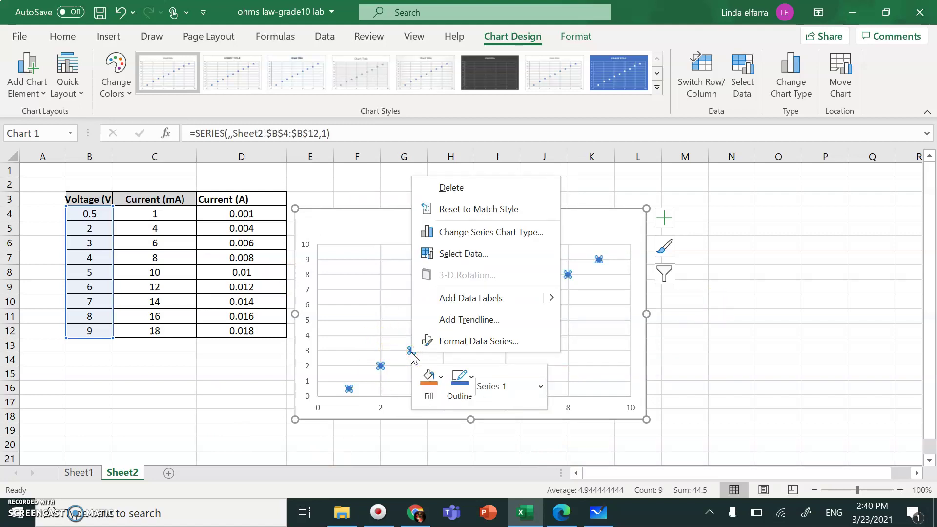
pyautogui.click(465, 254)
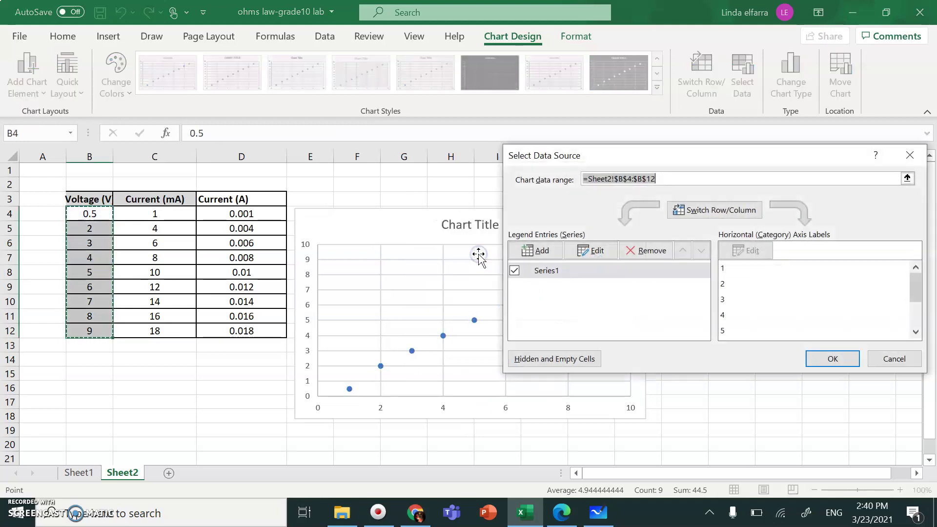
pyautogui.click(596, 252)
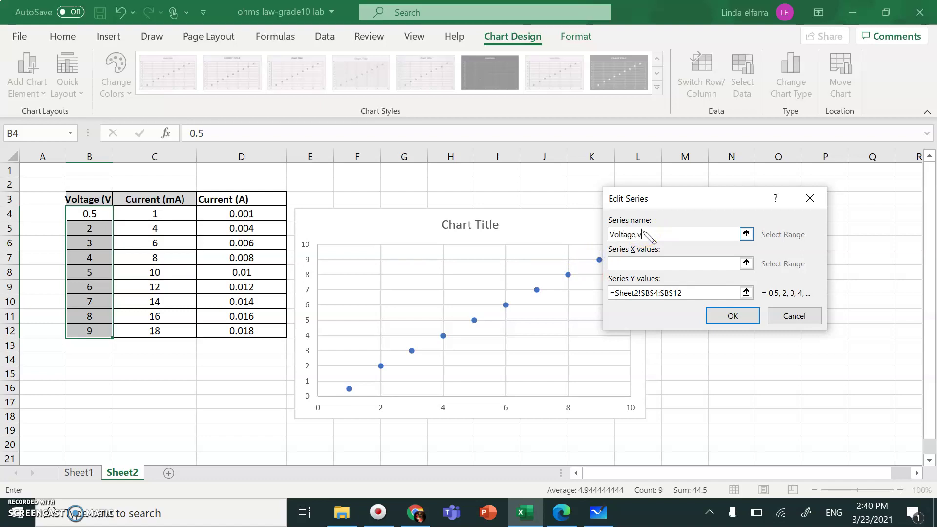
pyautogui.write('vs current(A')
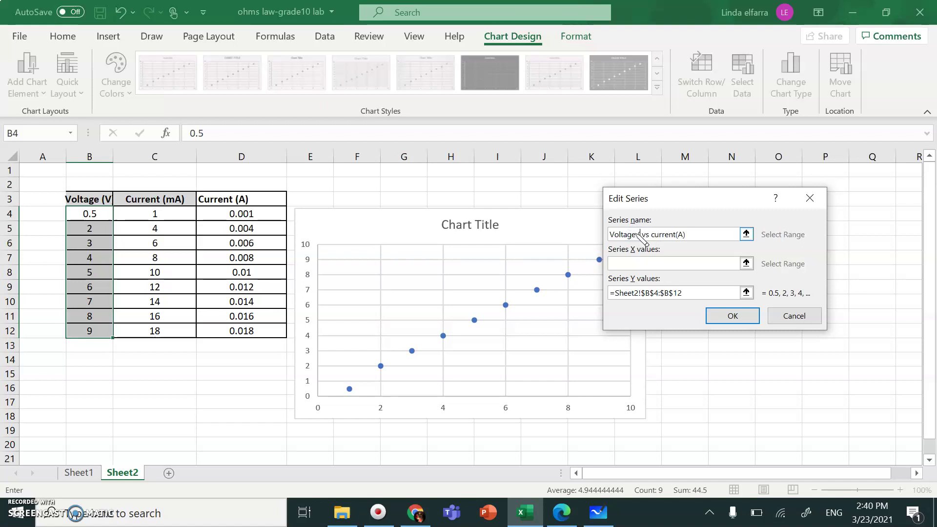
pyautogui.click(628, 259)
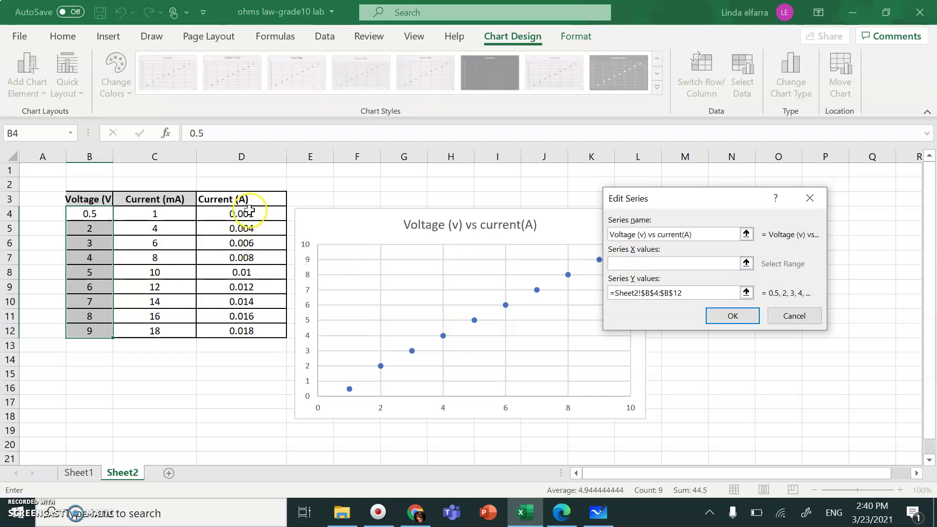
pyautogui.moveTo(248, 210); pyautogui.dragTo(242, 328)
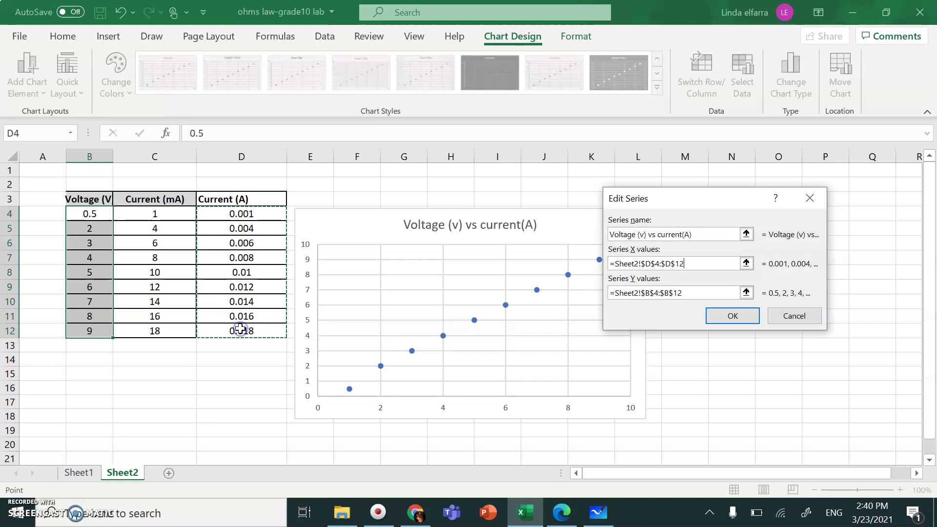
pyautogui.click(657, 296)
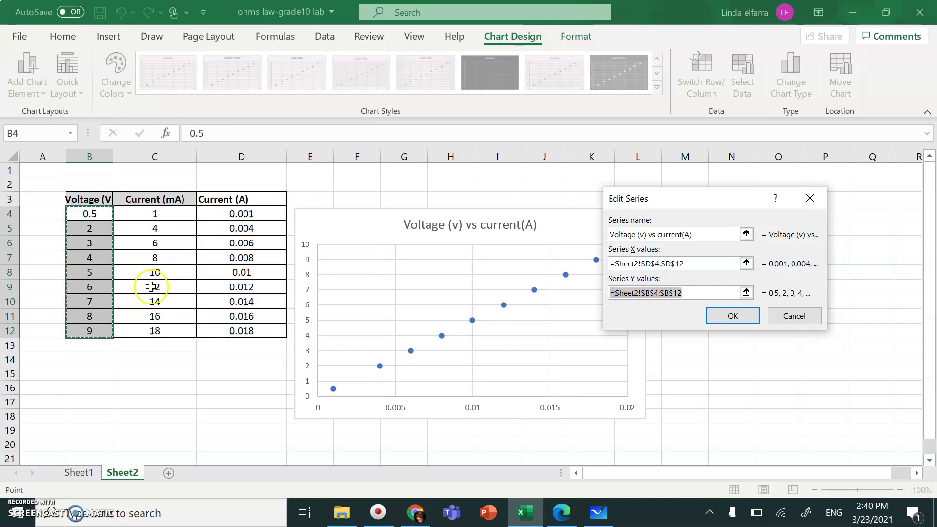
pyautogui.click(739, 315)
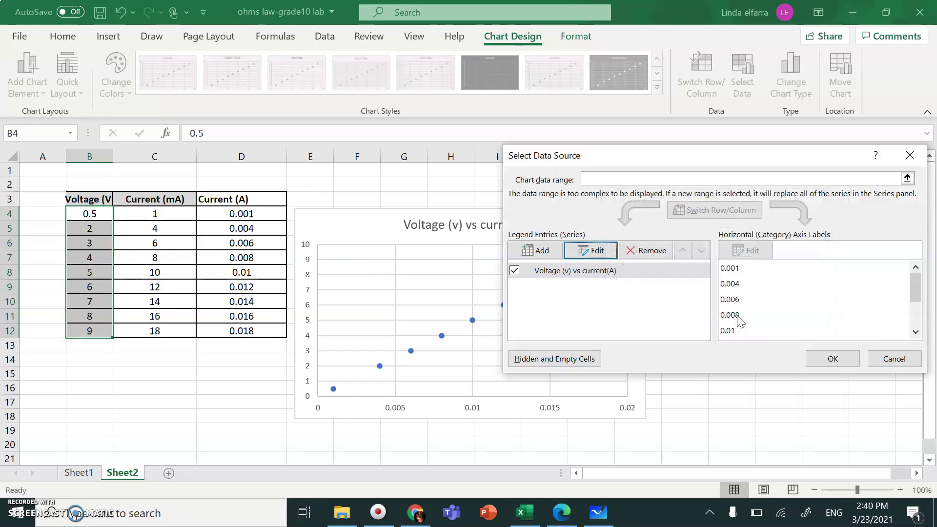
pyautogui.click(832, 359)
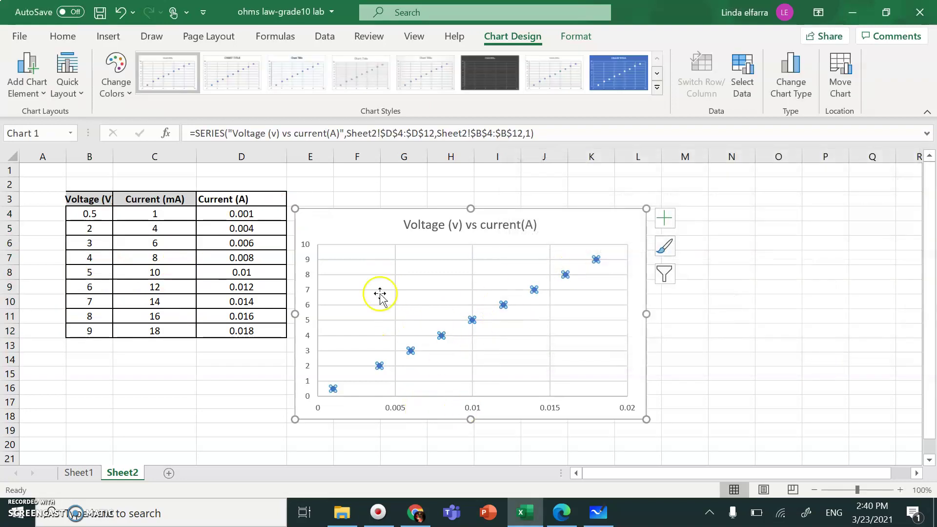
# Turn on Axis Titles, entering 'current (A)' horizontally and 'Voltage (v)' vertically
pyautogui.click(662, 219)
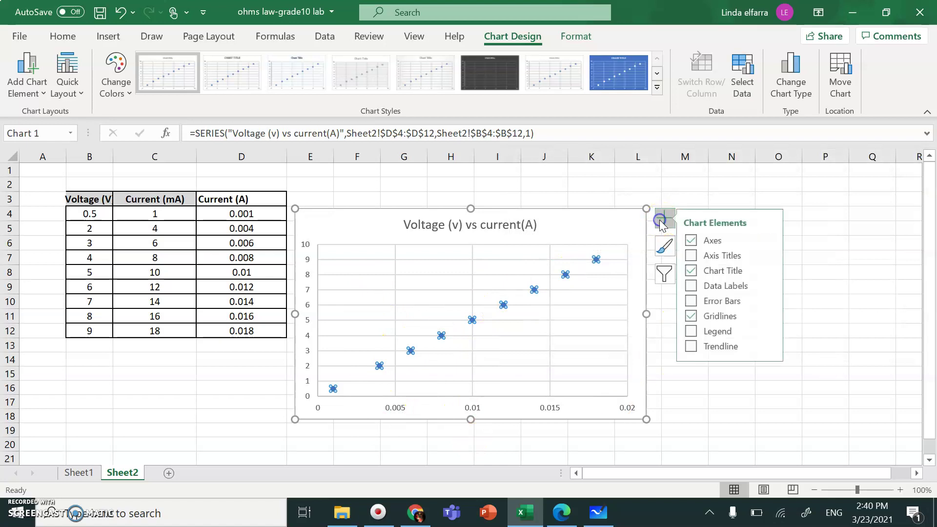
pyautogui.click(696, 255)
pyautogui.click(484, 403)
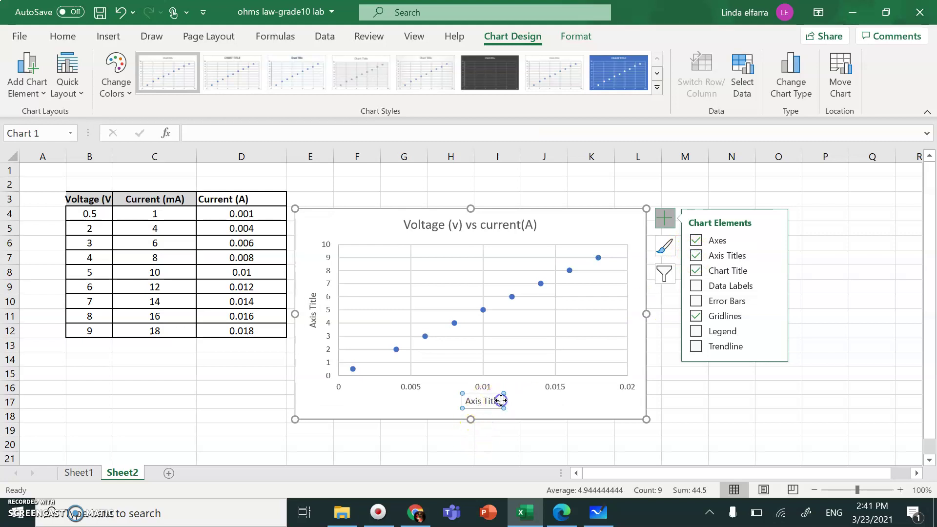
pyautogui.moveTo(499, 401); pyautogui.dragTo(446, 396)
pyautogui.write('cu')
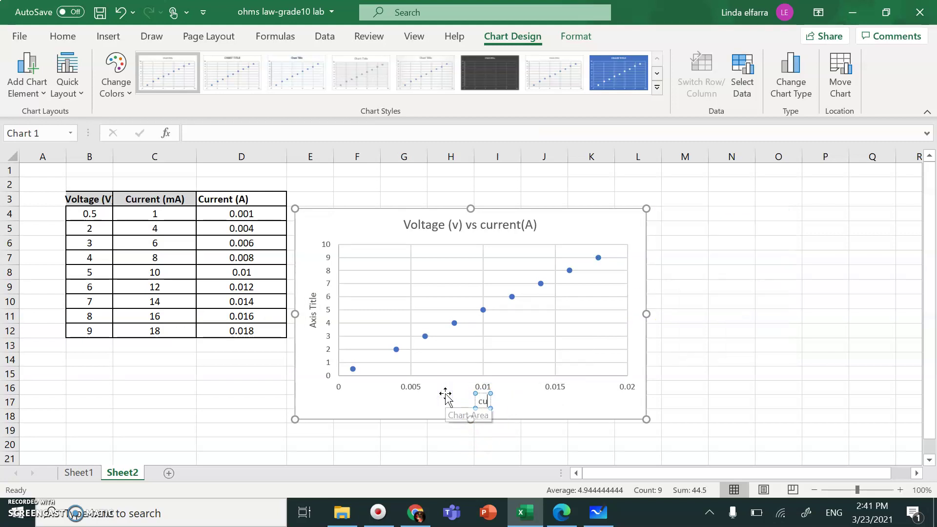
pyautogui.write('rrent (A)')
pyautogui.click(315, 322)
pyautogui.moveTo(314, 326); pyautogui.dragTo(315, 285)
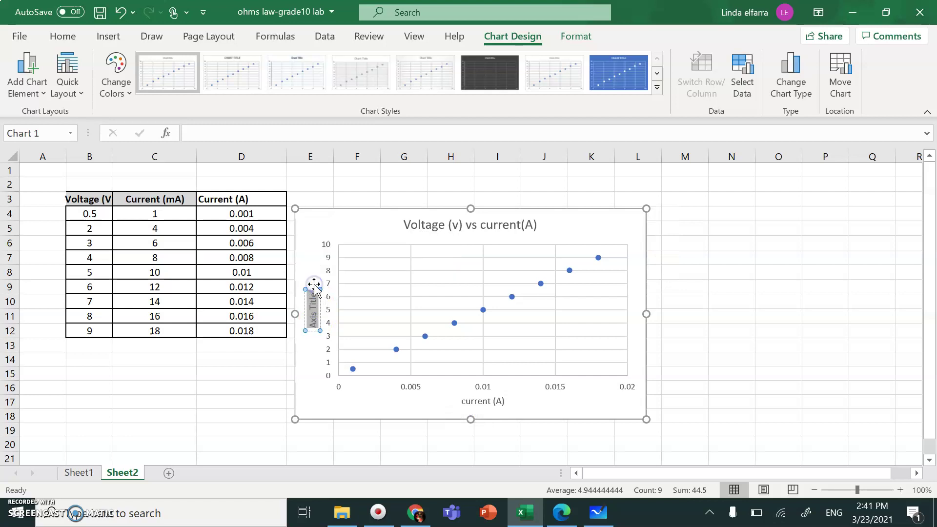
pyautogui.press('BackSpace')
pyautogui.write('Voltage')
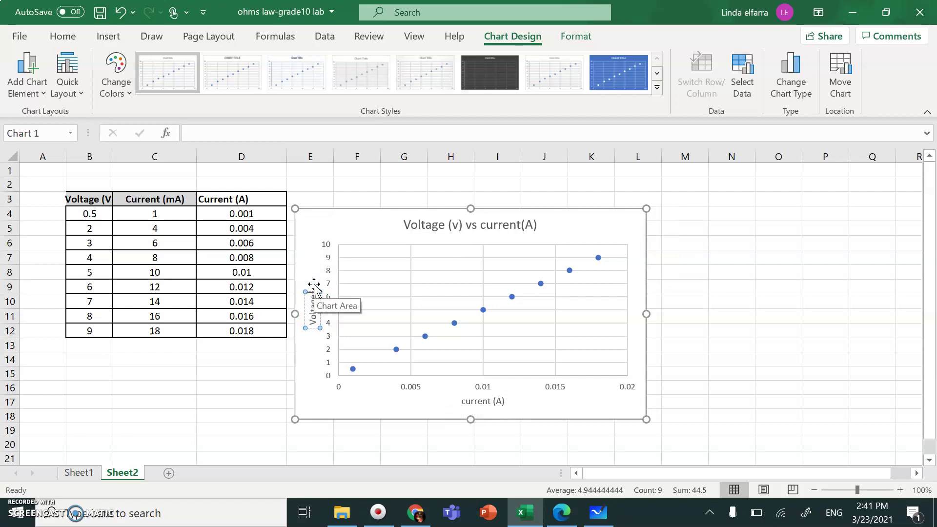
pyautogui.write(' (v)')
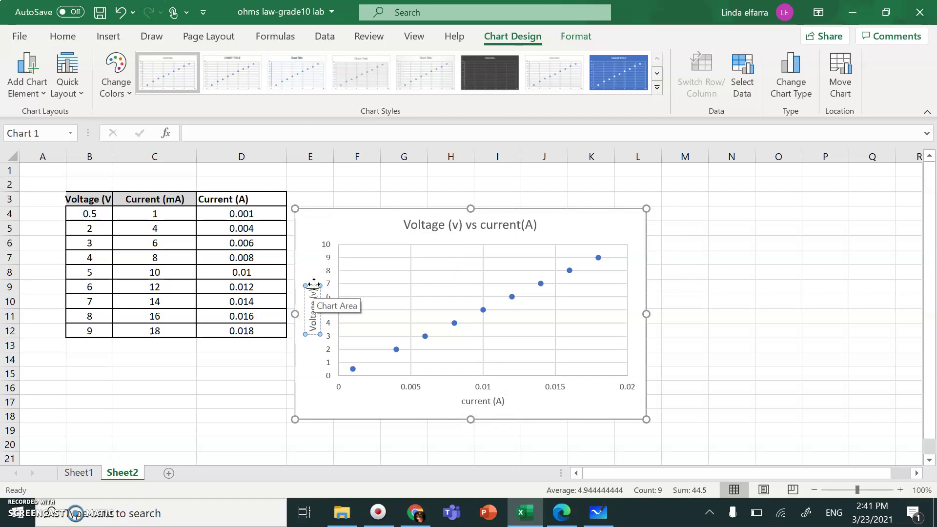
pyautogui.click(713, 341)
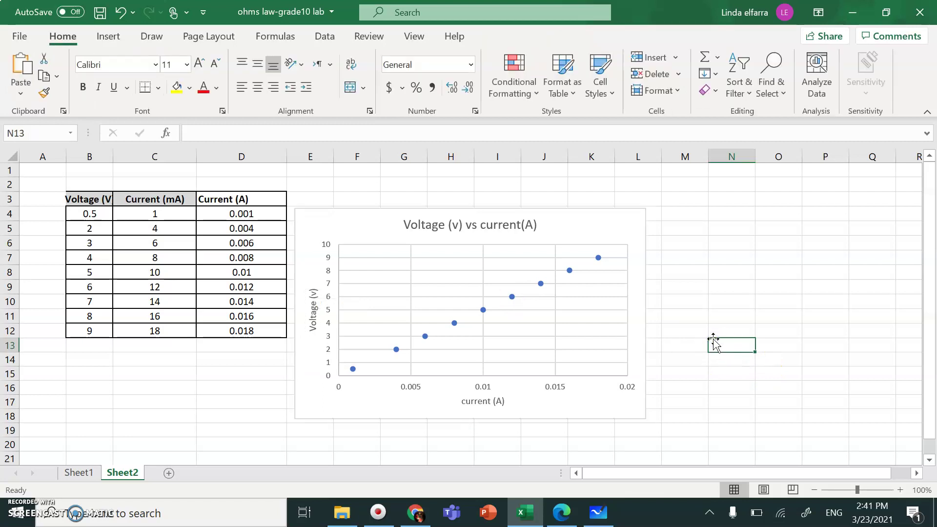
# Add a trendline to the voltage series, with zero intercept and equation displayed
pyautogui.rightClick(541, 285)
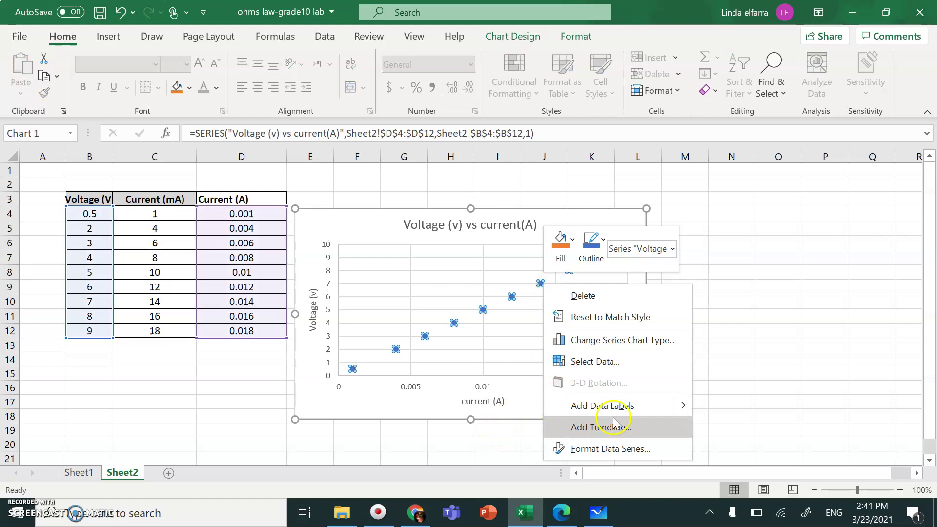
pyautogui.click(586, 430)
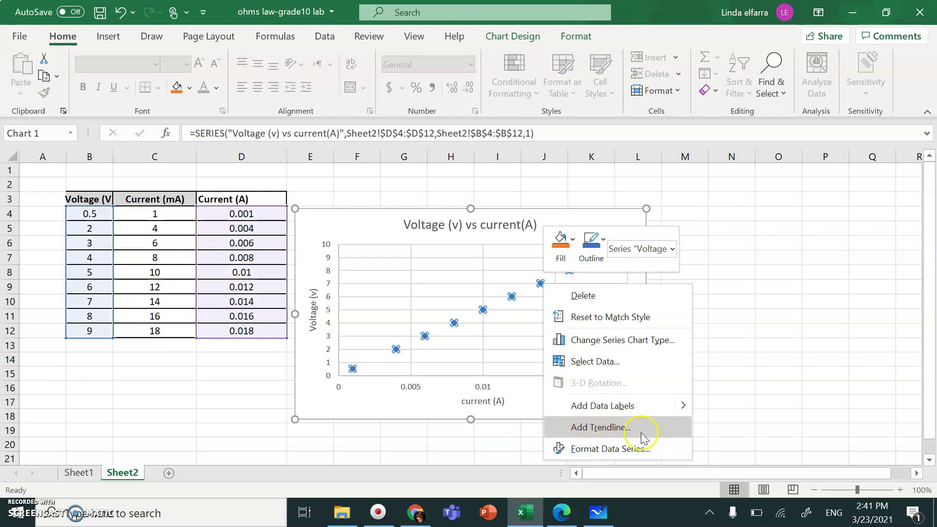
pyautogui.press('Escape')
pyautogui.press('Escape')
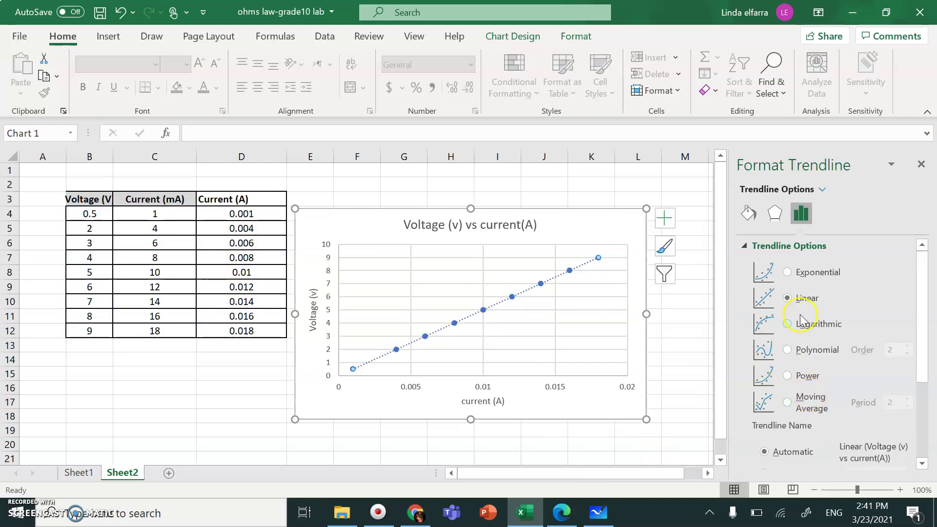
pyautogui.scroll(-3, 798, 386)
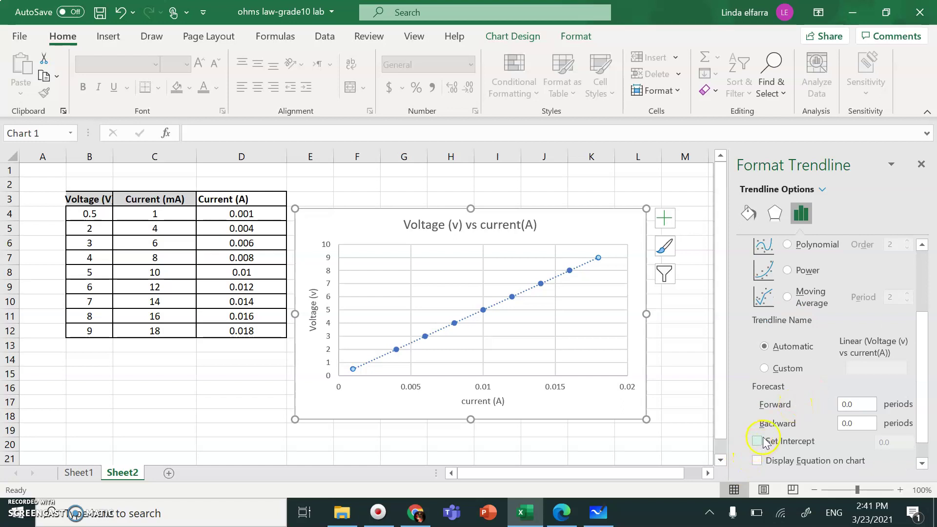
pyautogui.click(757, 442)
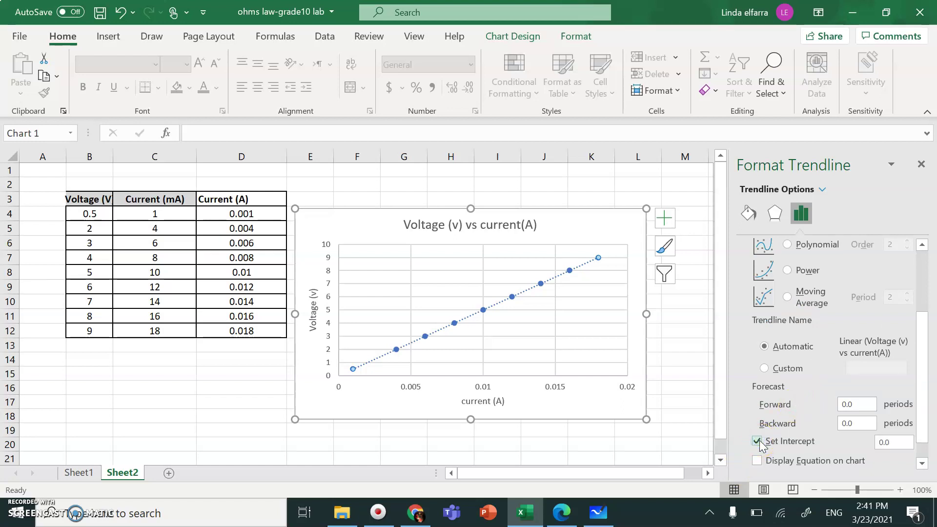
pyautogui.click(758, 462)
# Close the Format Trendline pane and point out the dotted trendline and its equation y = 500x
pyautogui.click(919, 165)
pyautogui.click(595, 257)
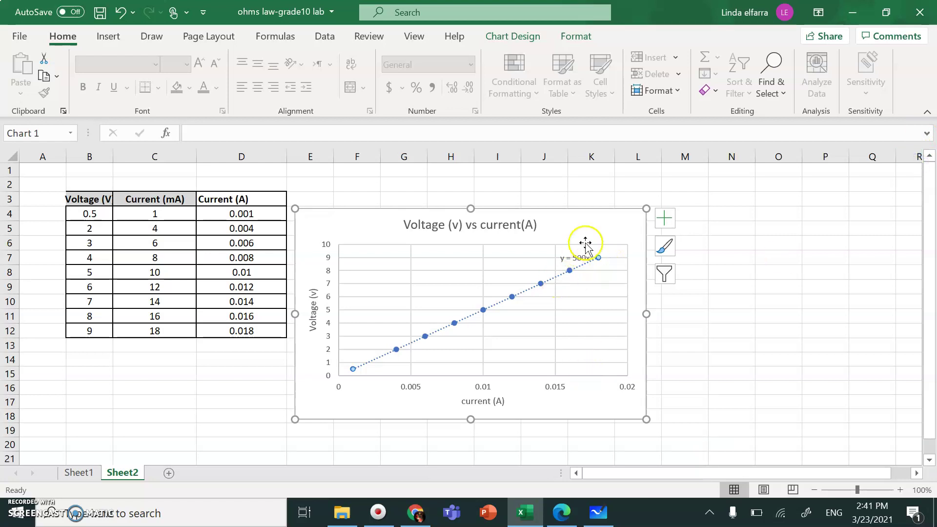
pyautogui.click(571, 271)
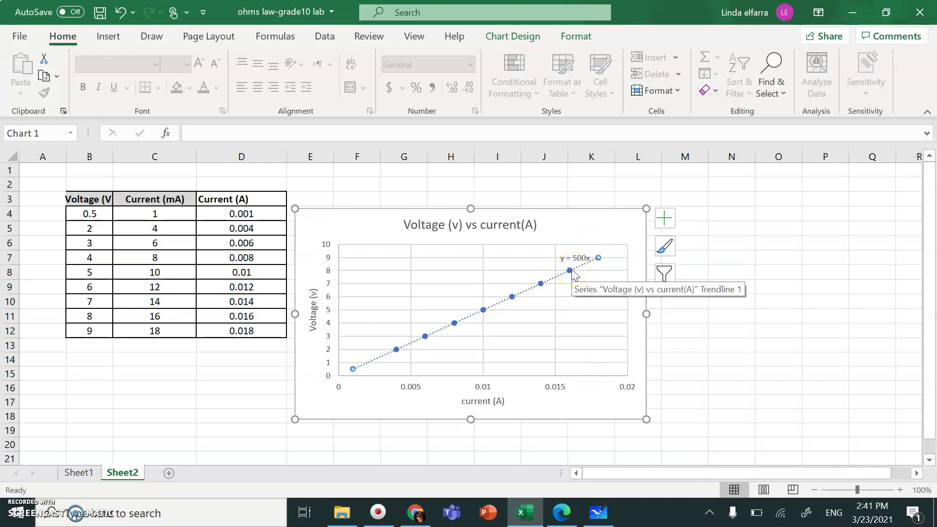
pyautogui.click(580, 272)
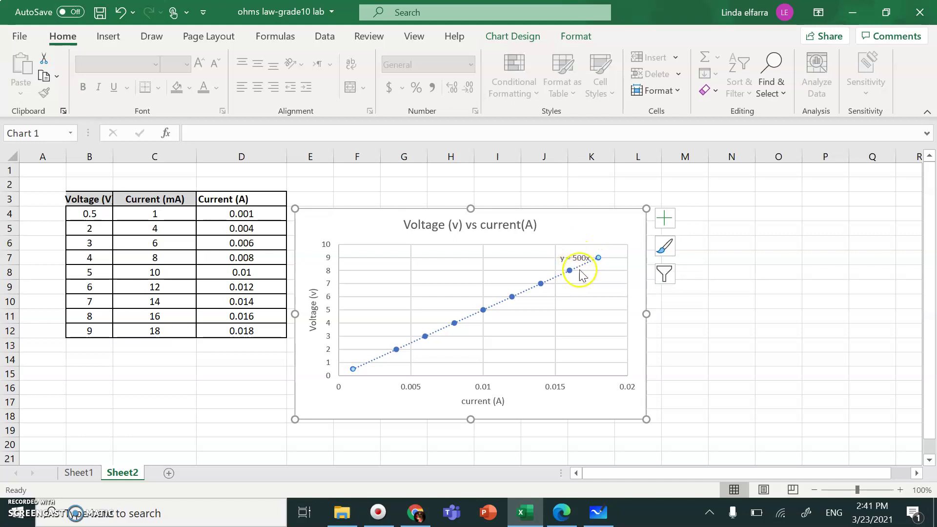
pyautogui.click(580, 257)
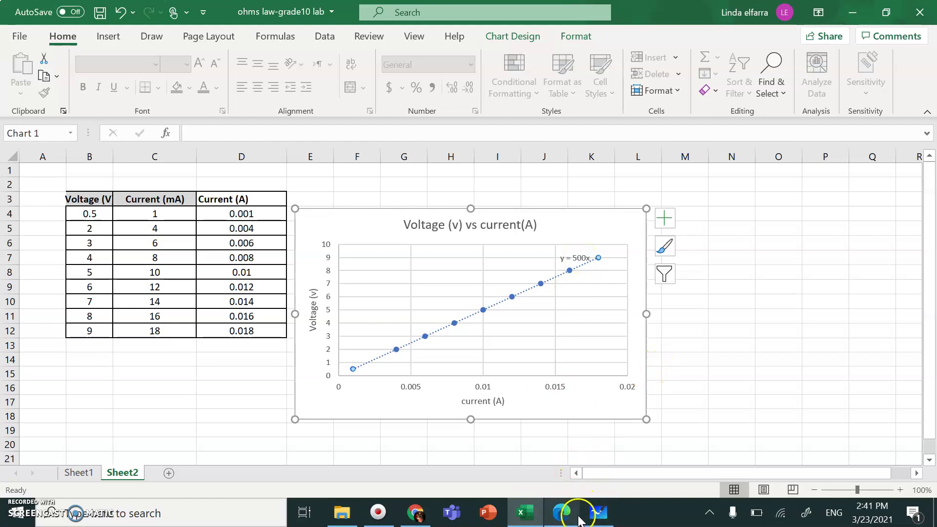
# Look over the lab PDF's items 6–10 and Data Table 1, then minimize the PDF
pyautogui.click(556, 514)
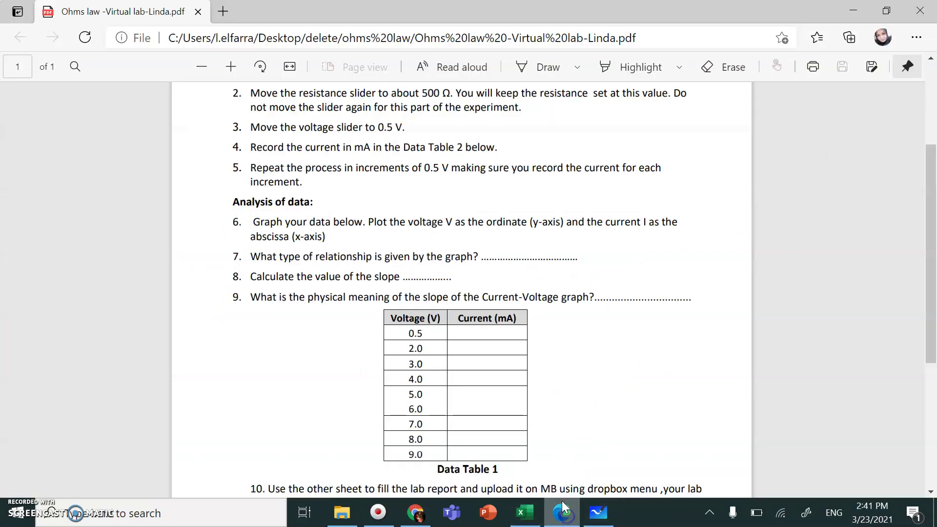
pyautogui.scroll(-3, 429, 373)
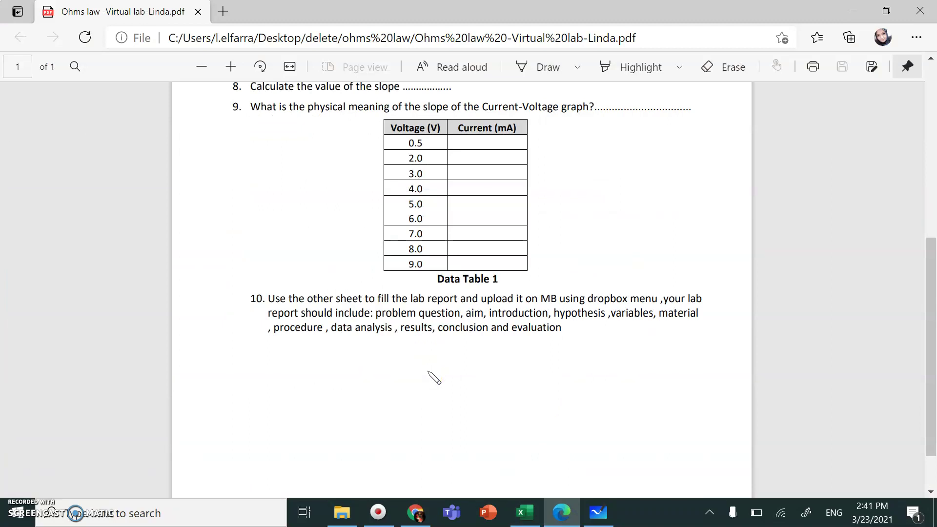
pyautogui.scroll(1, 433, 378)
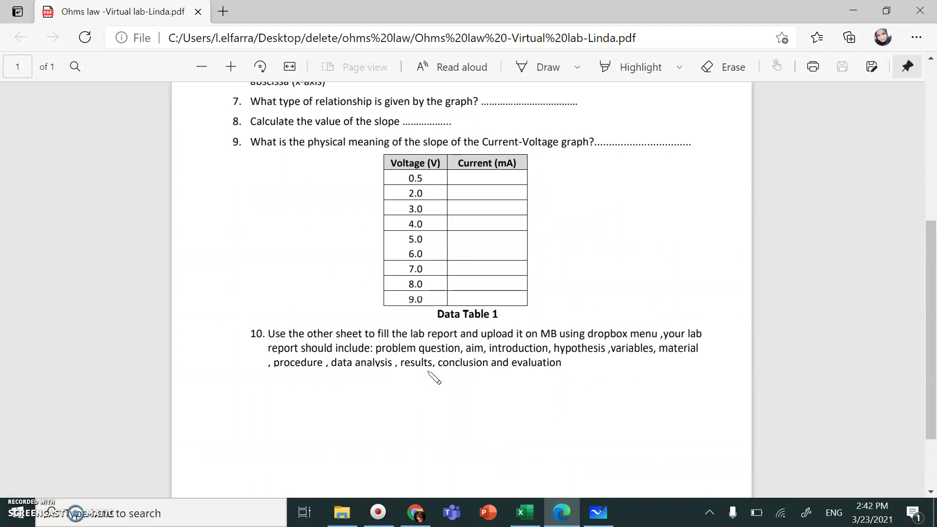
pyautogui.scroll(2, 434, 378)
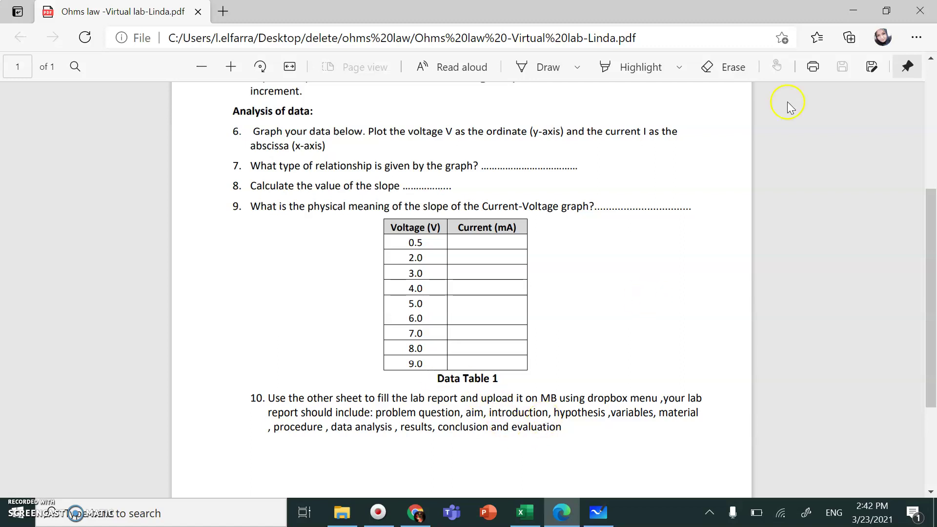
pyautogui.click(854, 12)
# Minimize the Excel, Whiteboard and simulation browser windows to reveal the desktop
pyautogui.click(853, 12)
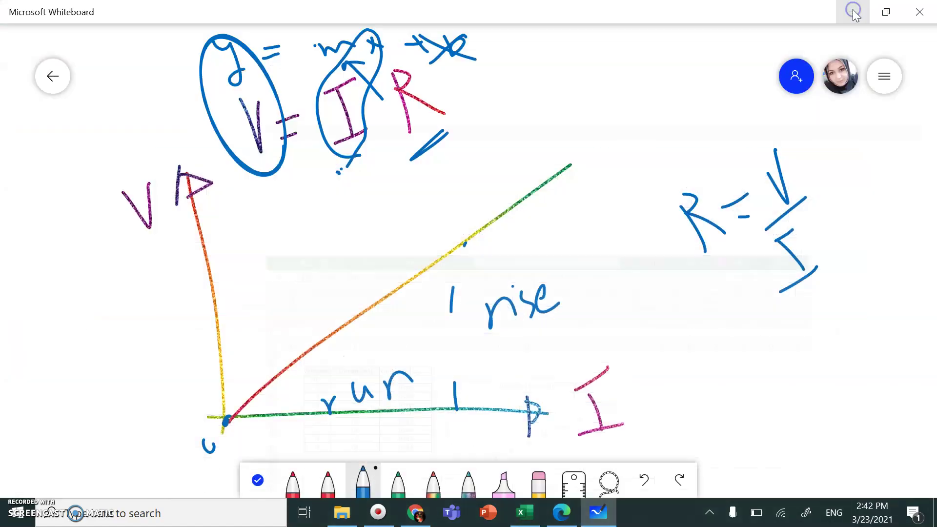
pyautogui.click(853, 11)
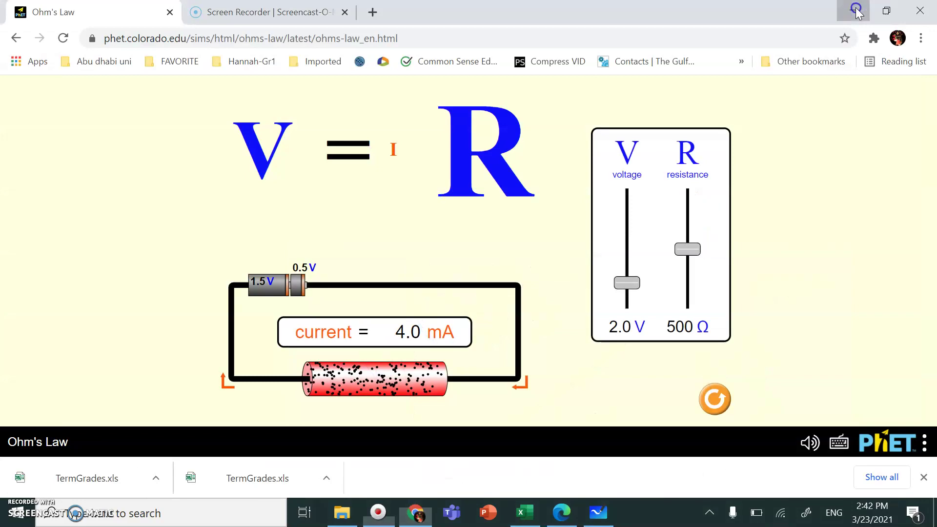
pyautogui.click(854, 12)
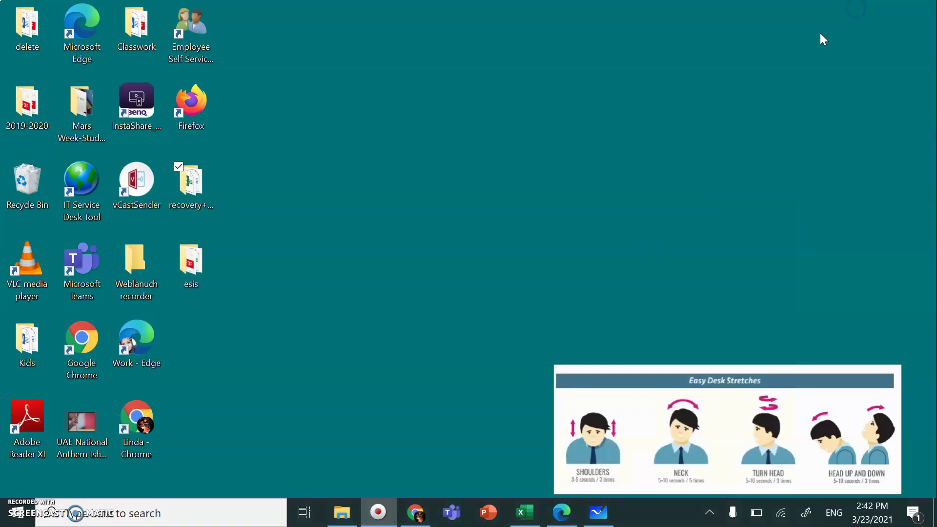
# Open the Lab_report grade 10-12 form from the delete > ohms law folder
pyautogui.click(36, 38)
pyautogui.doubleClick(37, 38)
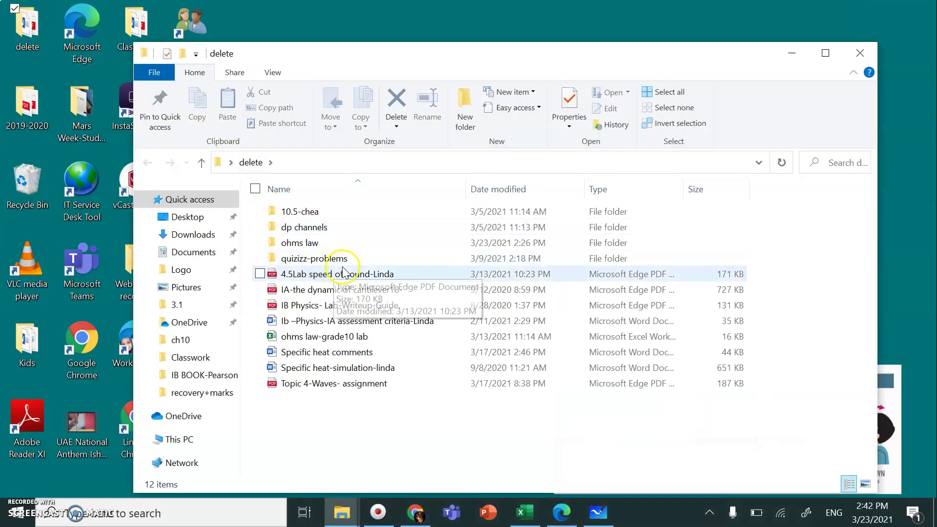
pyautogui.doubleClick(310, 247)
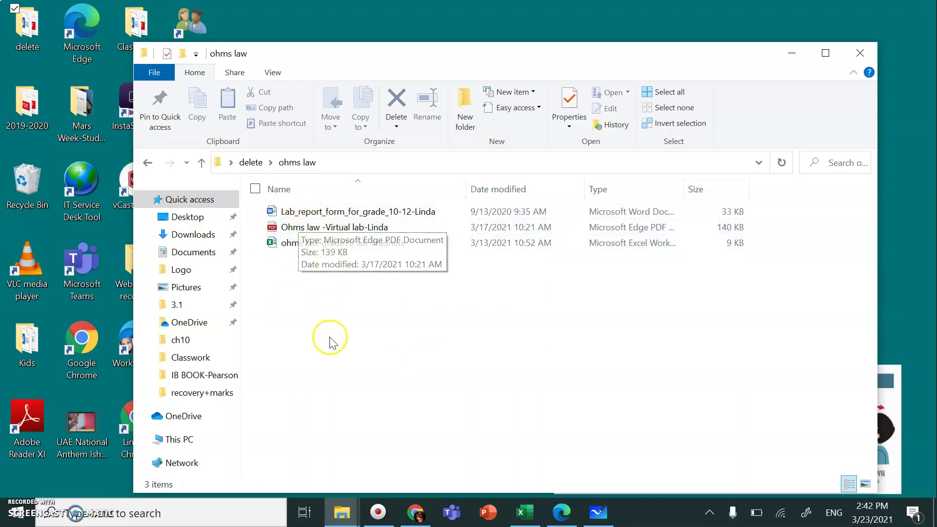
pyautogui.doubleClick(388, 211)
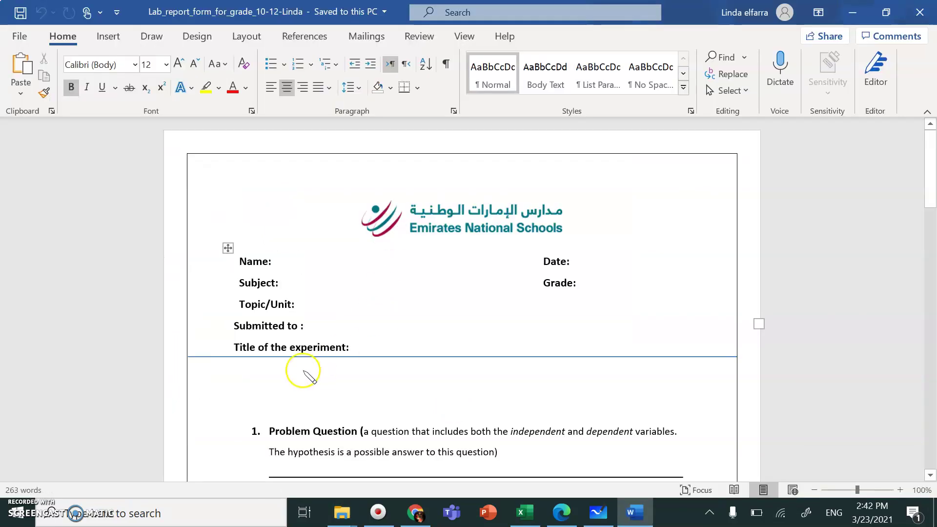
# Review the upper part of the Word lab report form, checking its fields
pyautogui.scroll(-3, 306, 372)
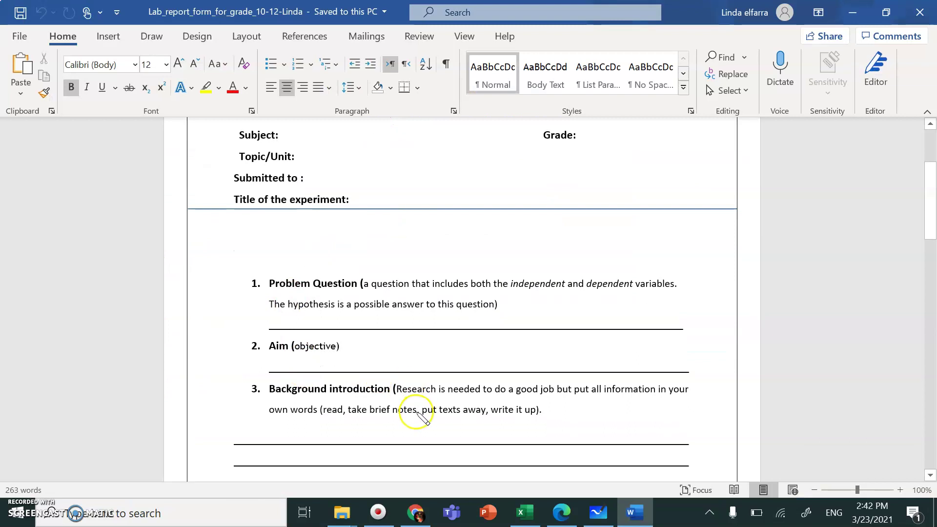
pyautogui.click(311, 347)
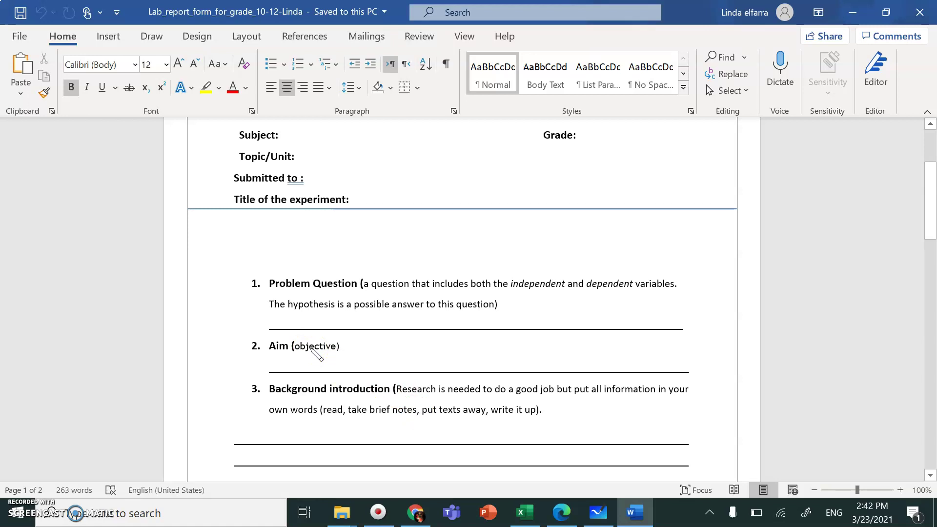
pyautogui.click(282, 283)
pyautogui.click(332, 291)
# Read down to the Variables table and Materials and Methods, then return to the Ohm's Law simulation
pyautogui.scroll(-3, 347, 312)
pyautogui.scroll(-2, 350, 326)
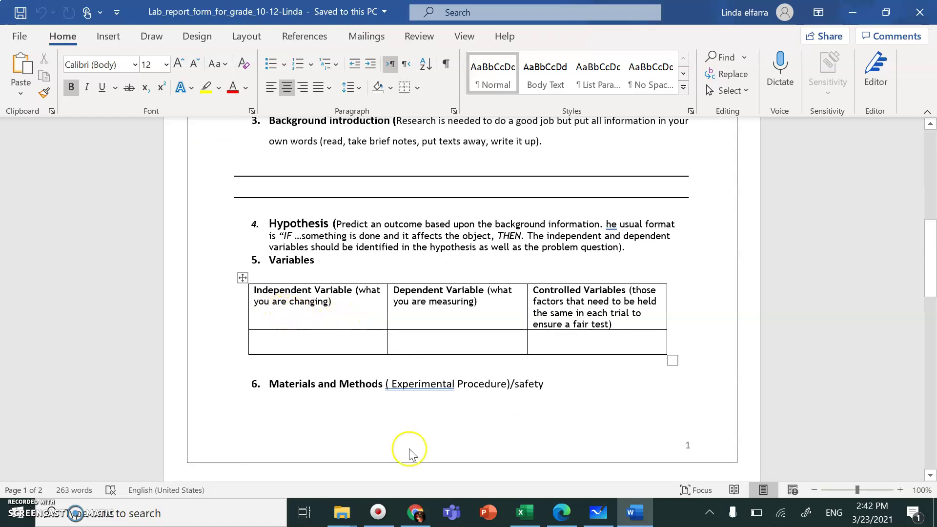
pyautogui.click(416, 513)
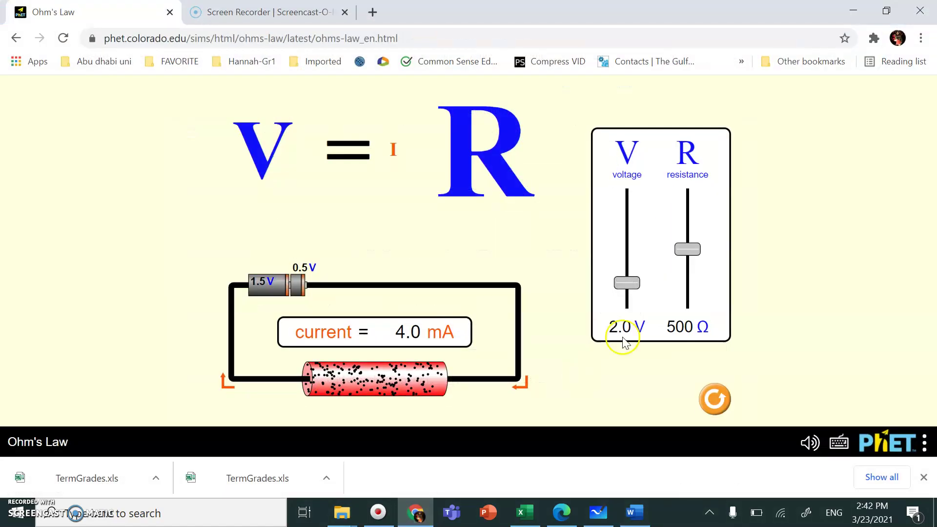
# Raise the simulation voltage to 7.0 V at 500 Ω, giving 14.0 mA, ending on the lab report
pyautogui.moveTo(627, 284); pyautogui.dragTo(633, 225)
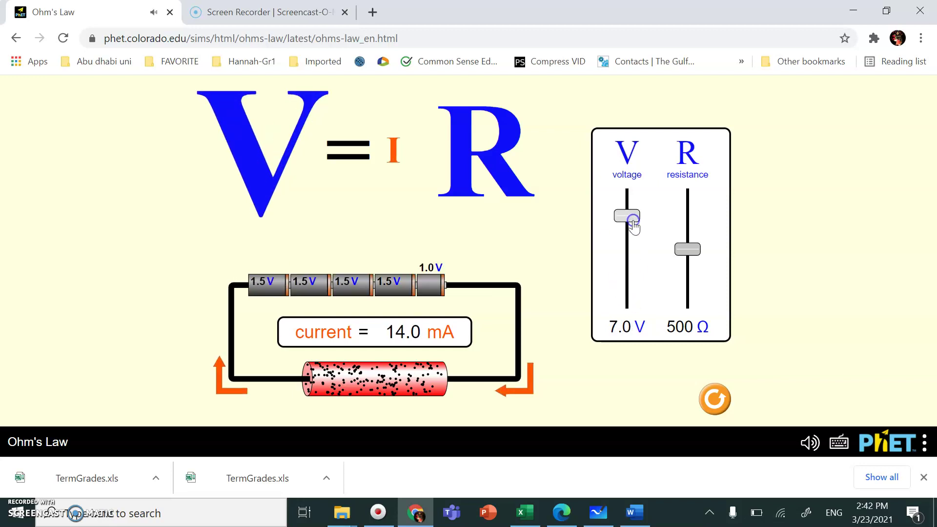
pyautogui.click(615, 518)
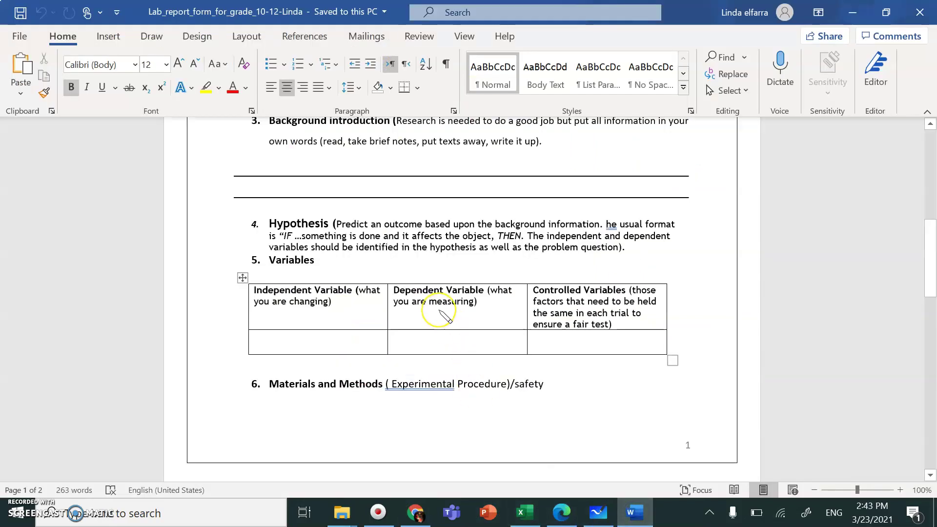
pyautogui.click(416, 511)
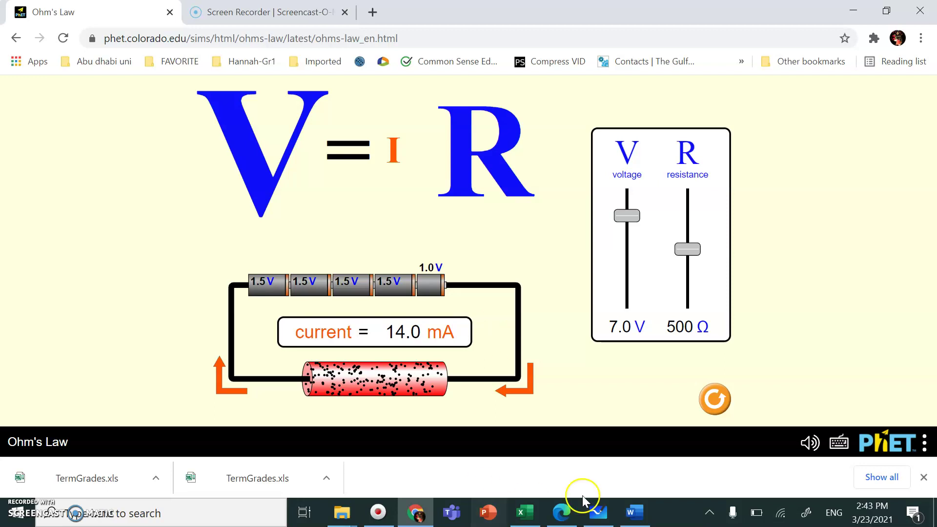
pyautogui.click(633, 511)
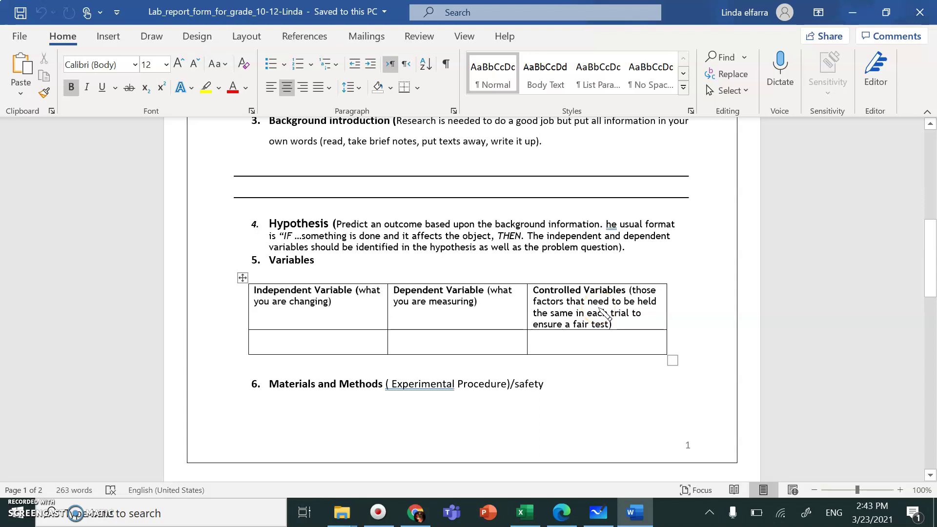
# Check the simulation, review the report's Variables table and Materials and Methods, then open the lab PDF
pyautogui.click(414, 512)
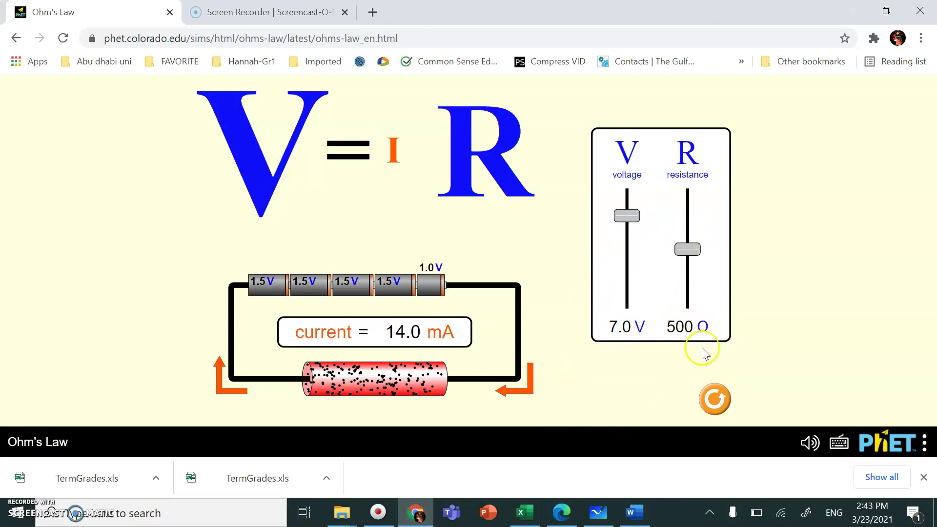
pyautogui.click(634, 511)
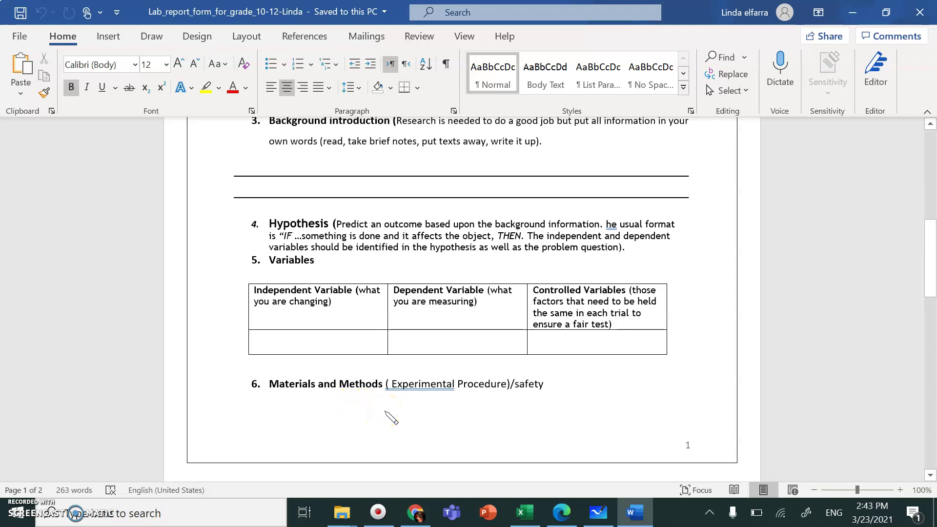
pyautogui.click(541, 385)
pyautogui.scroll(-3, 464, 390)
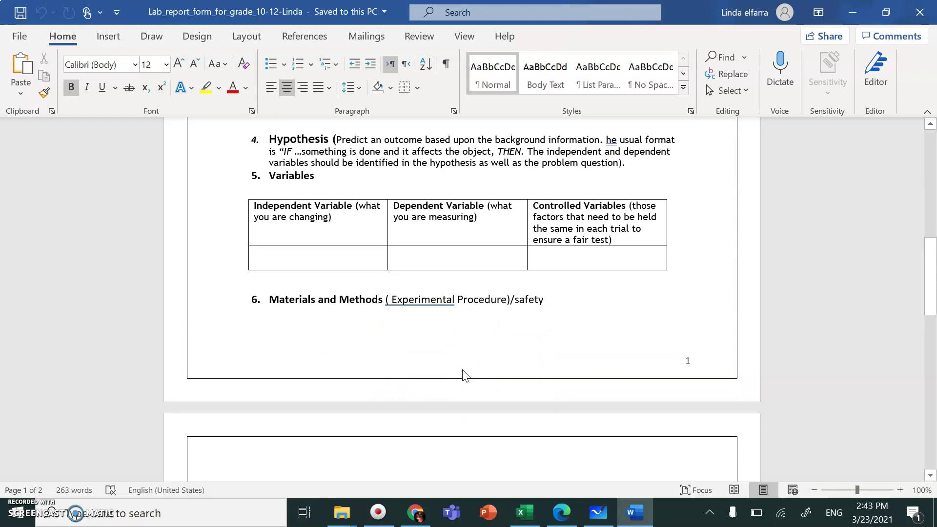
pyautogui.click(561, 512)
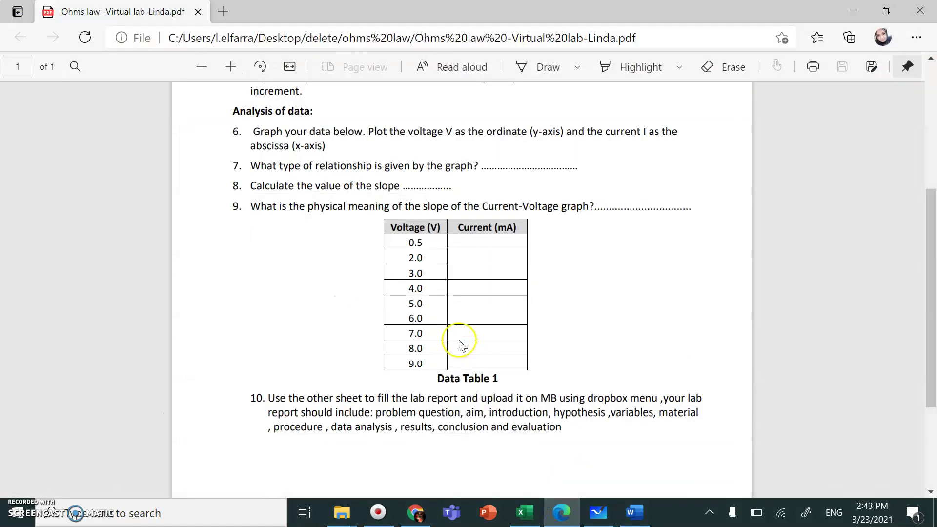
# Scroll the lab PDF up toward the Procedure steps and the simulation link
pyautogui.scroll(5, 460, 343)
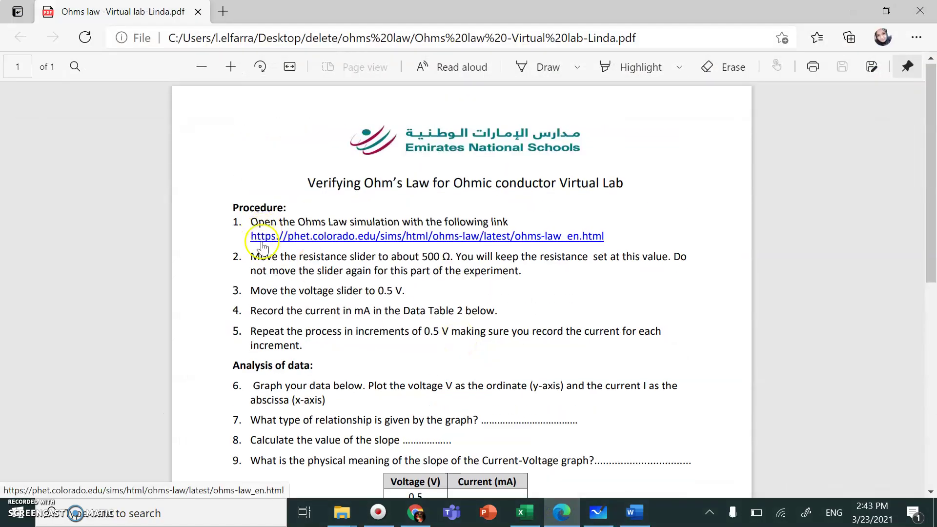